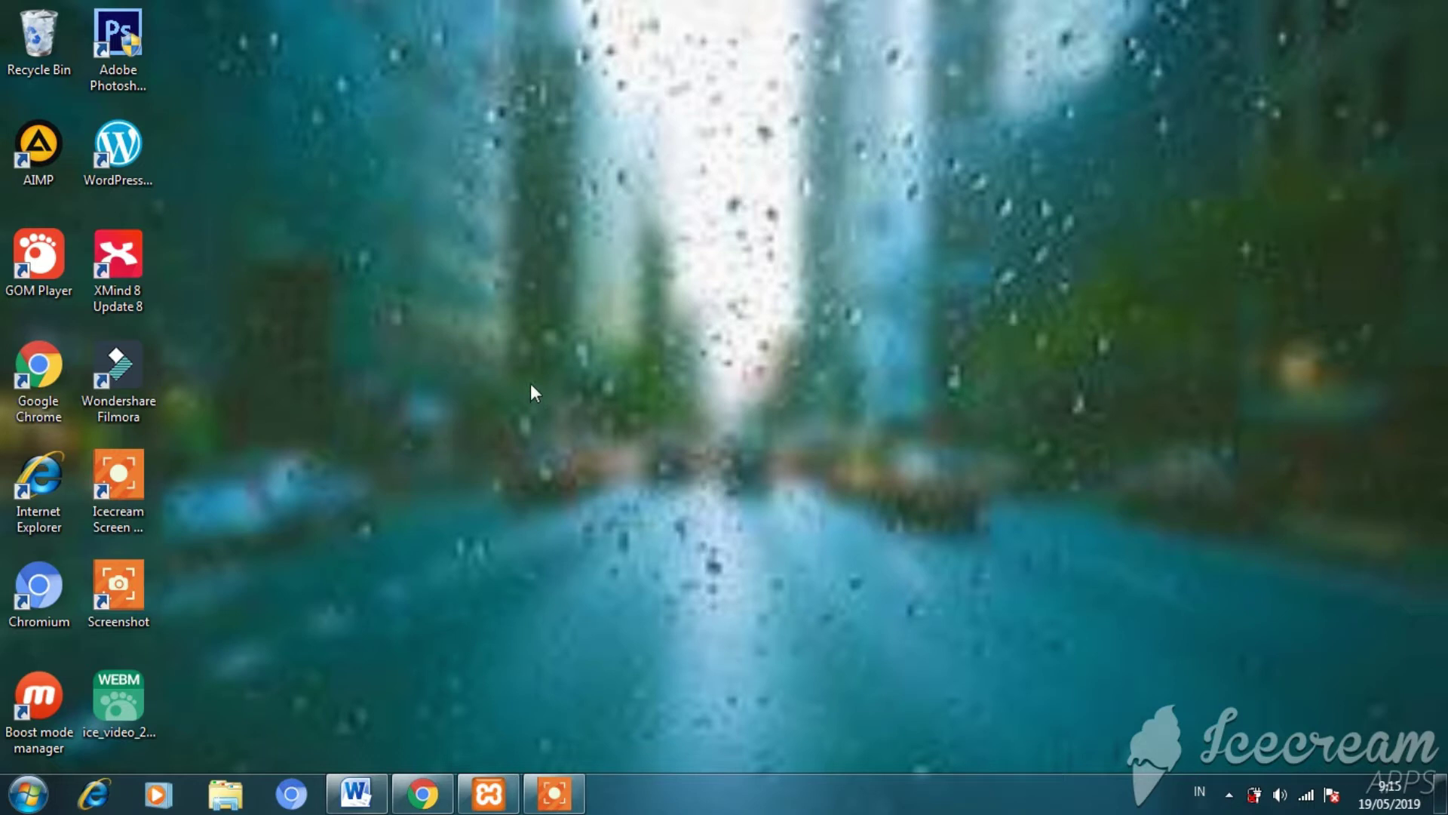
Switch to the blank Word document and start saving a copy to the IFAN (D:) drive
click(348, 795)
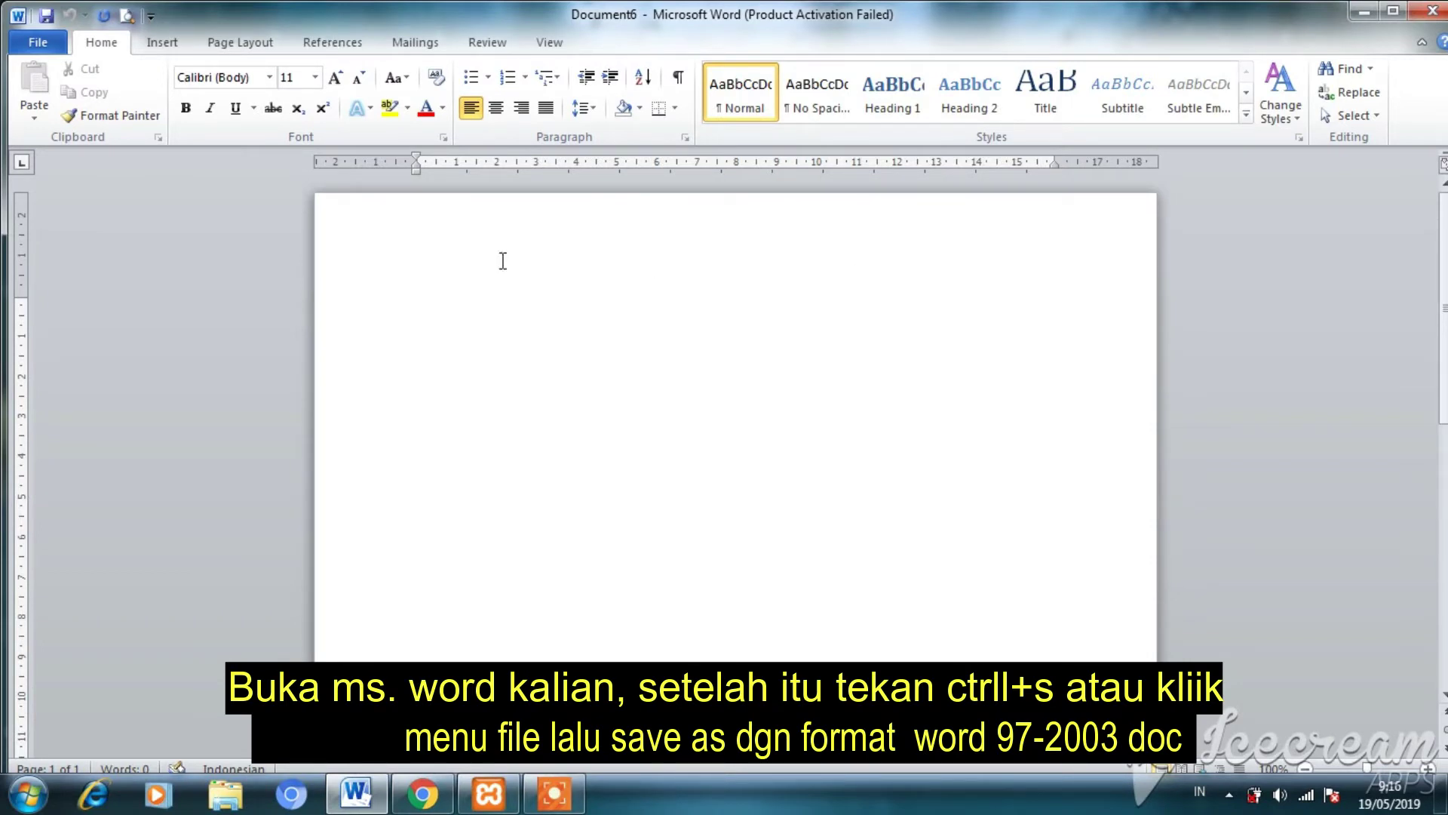
click(43, 50)
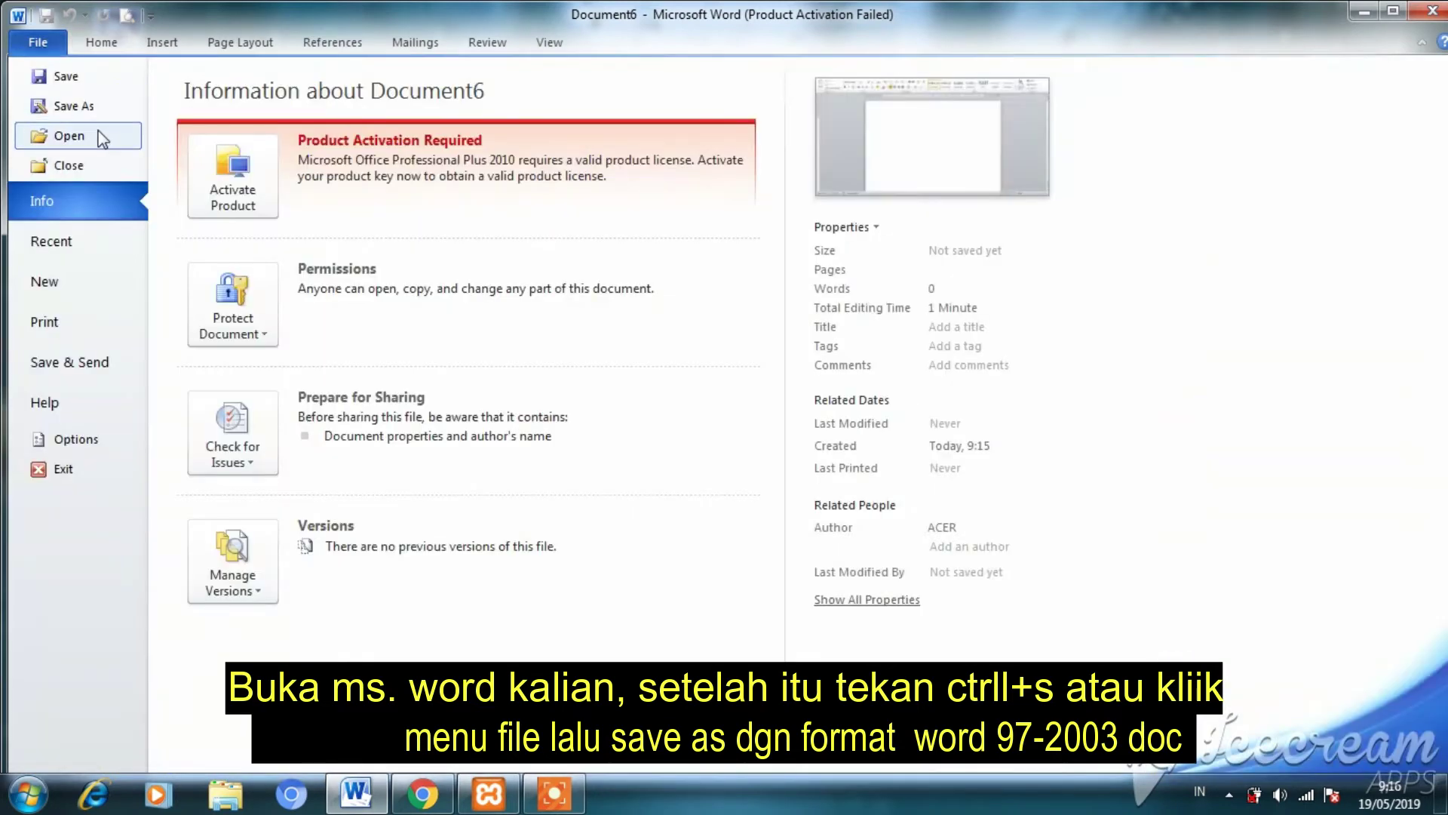
click(94, 109)
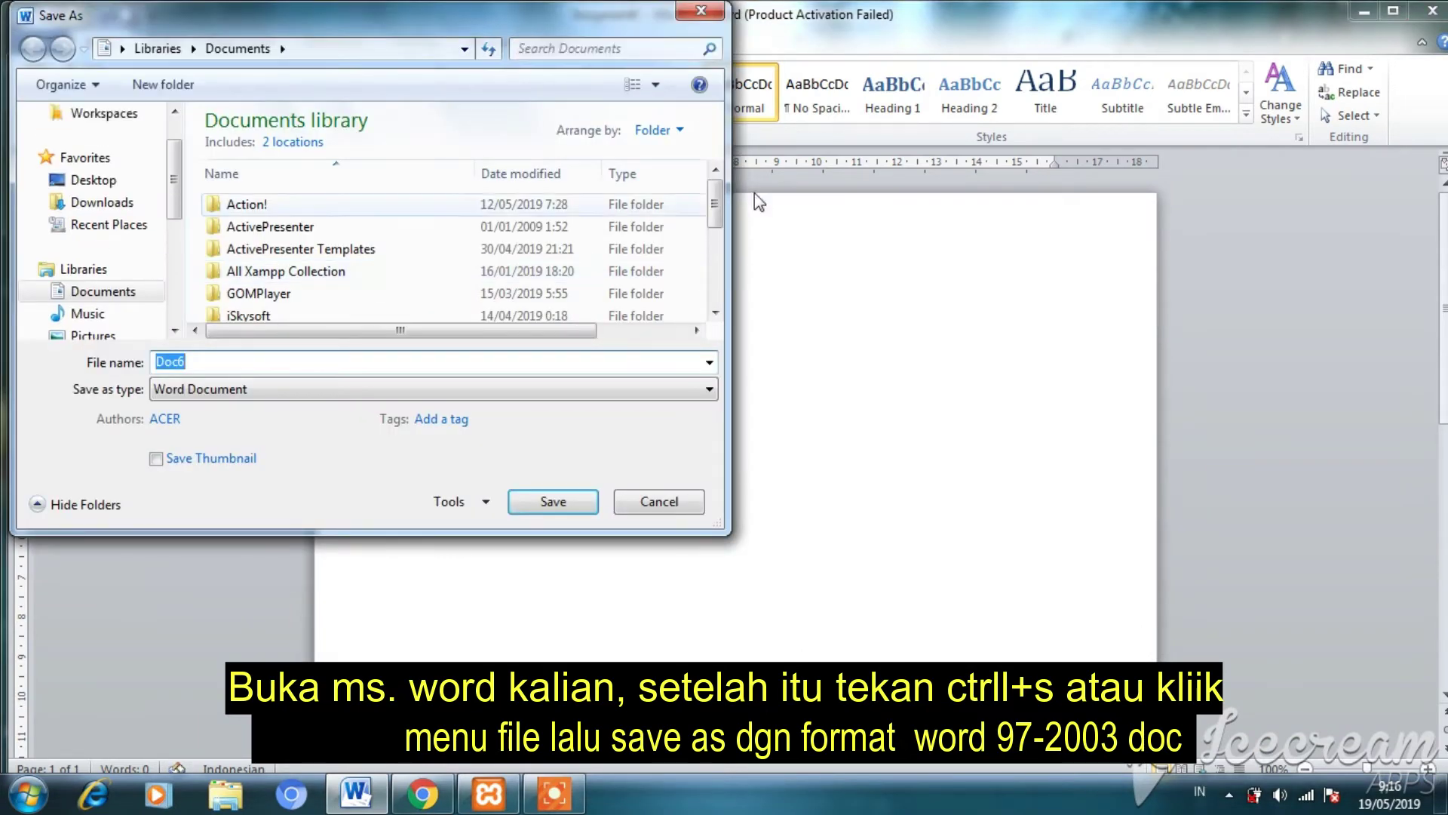
scroll(202, 222, down, 3)
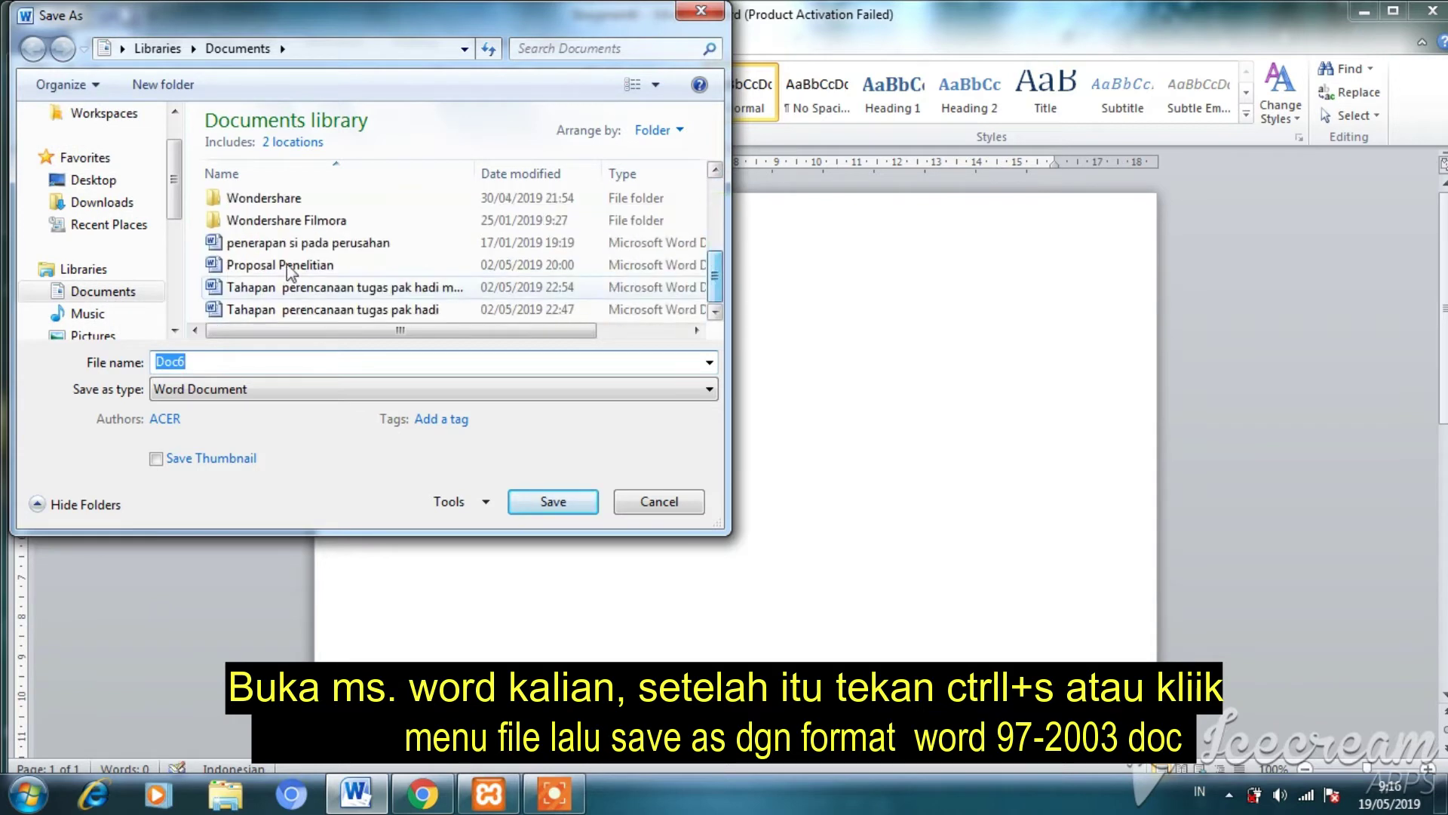
scroll(98, 227, down, 5)
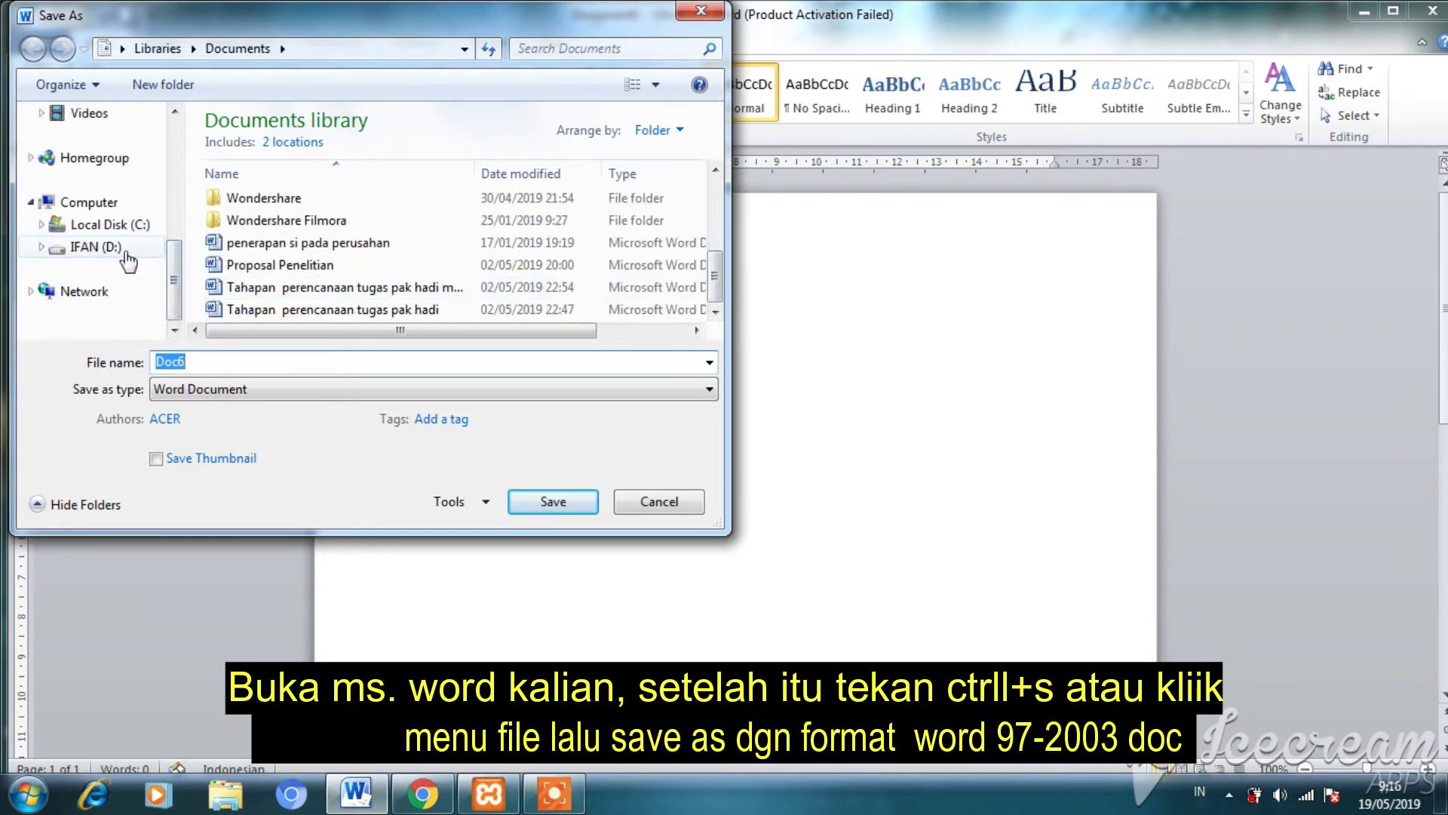
click(123, 252)
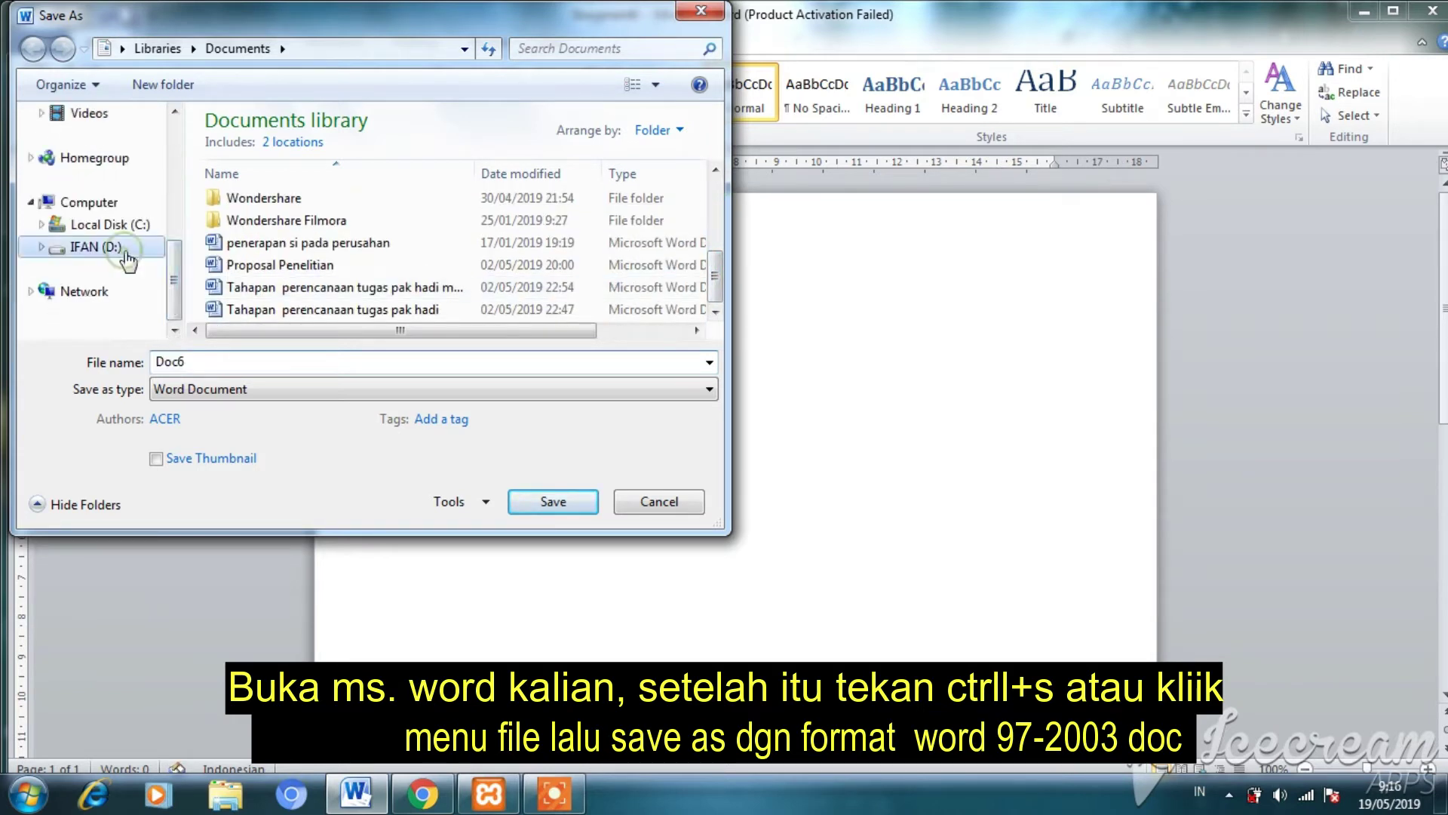
Name the file LTH1 and save it in the Word 97-2003 Document format
click(215, 363)
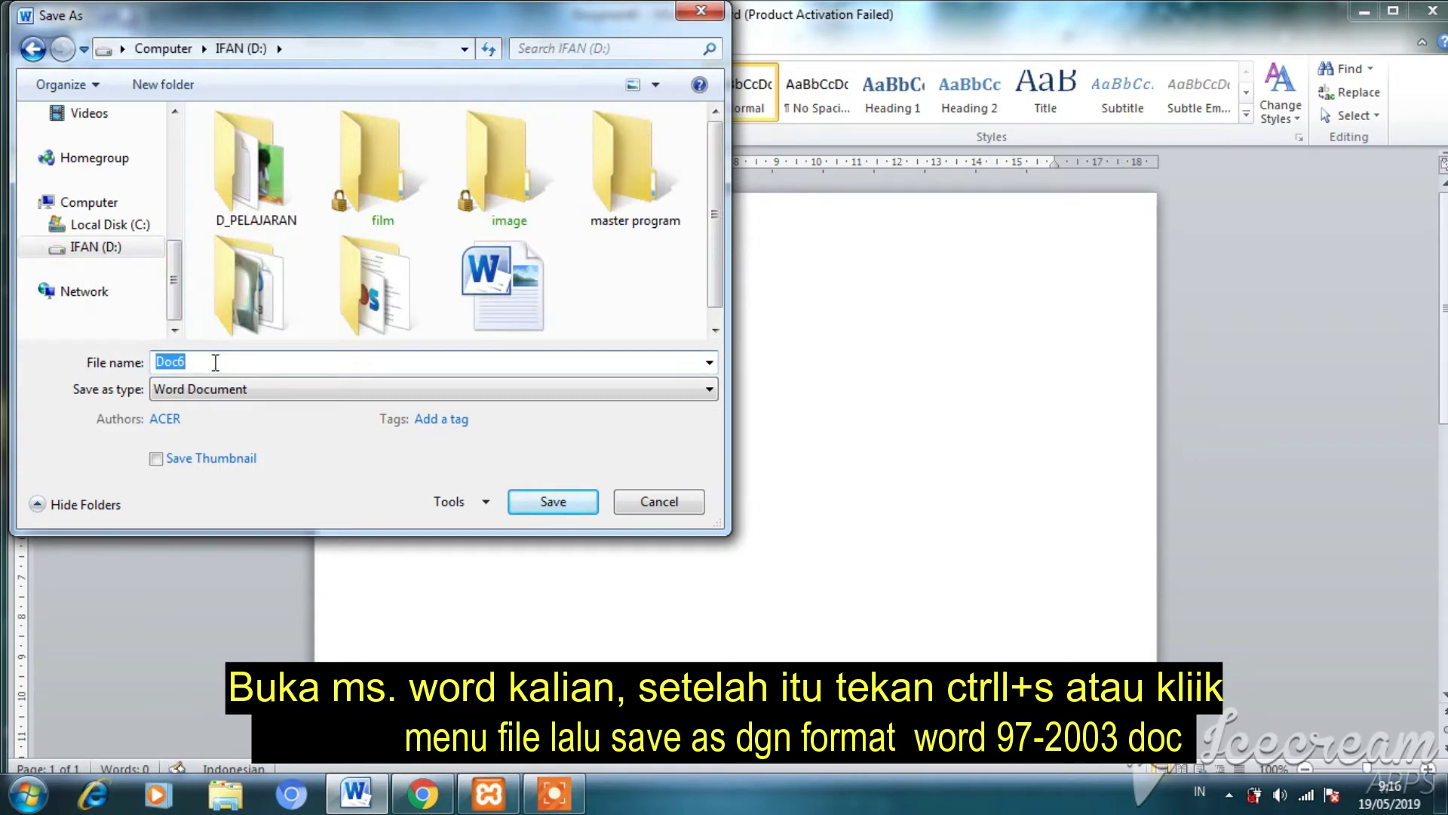
text(W)
key(BackSpace)
text(LTH1)
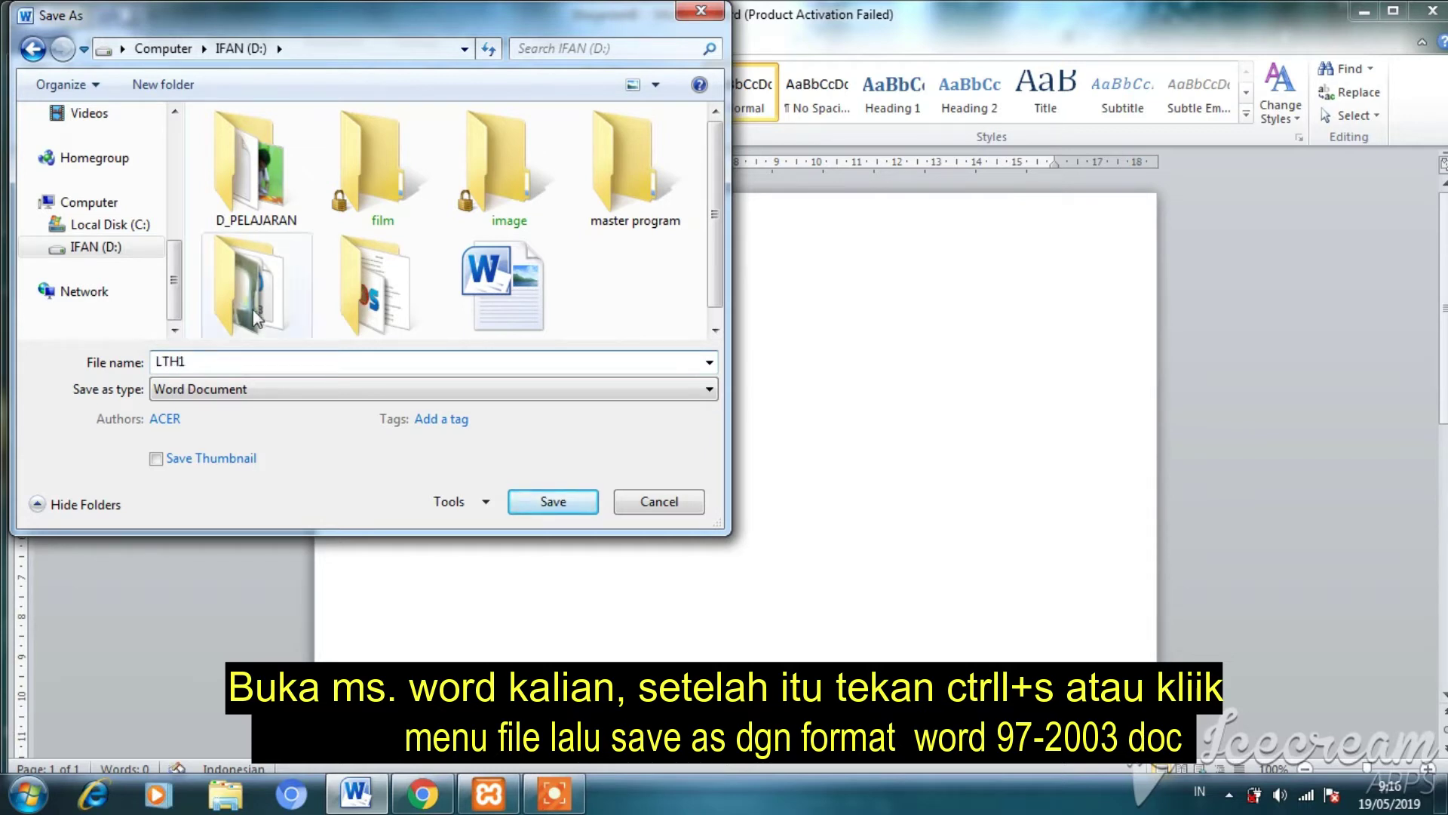
click(291, 387)
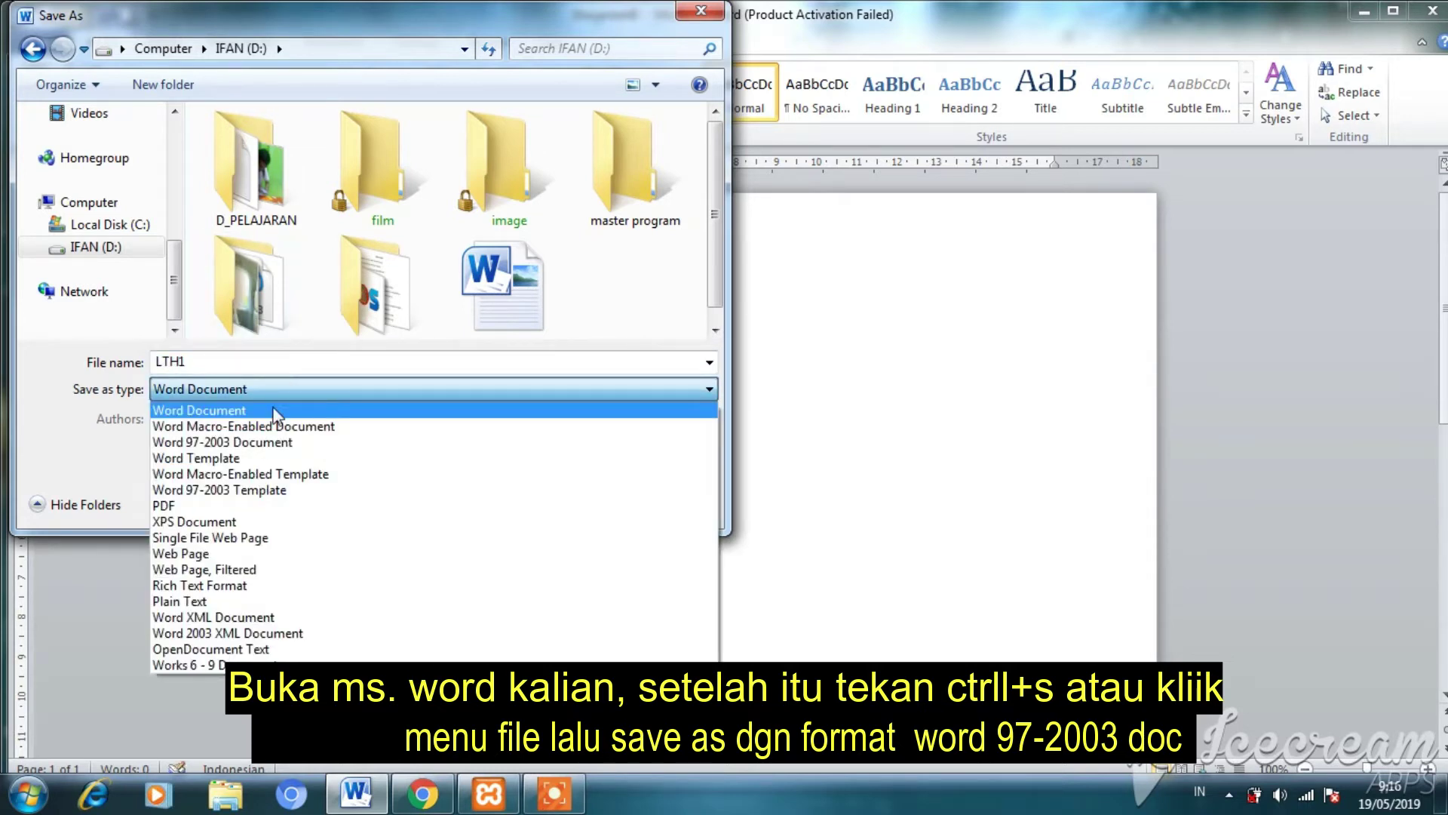
click(228, 441)
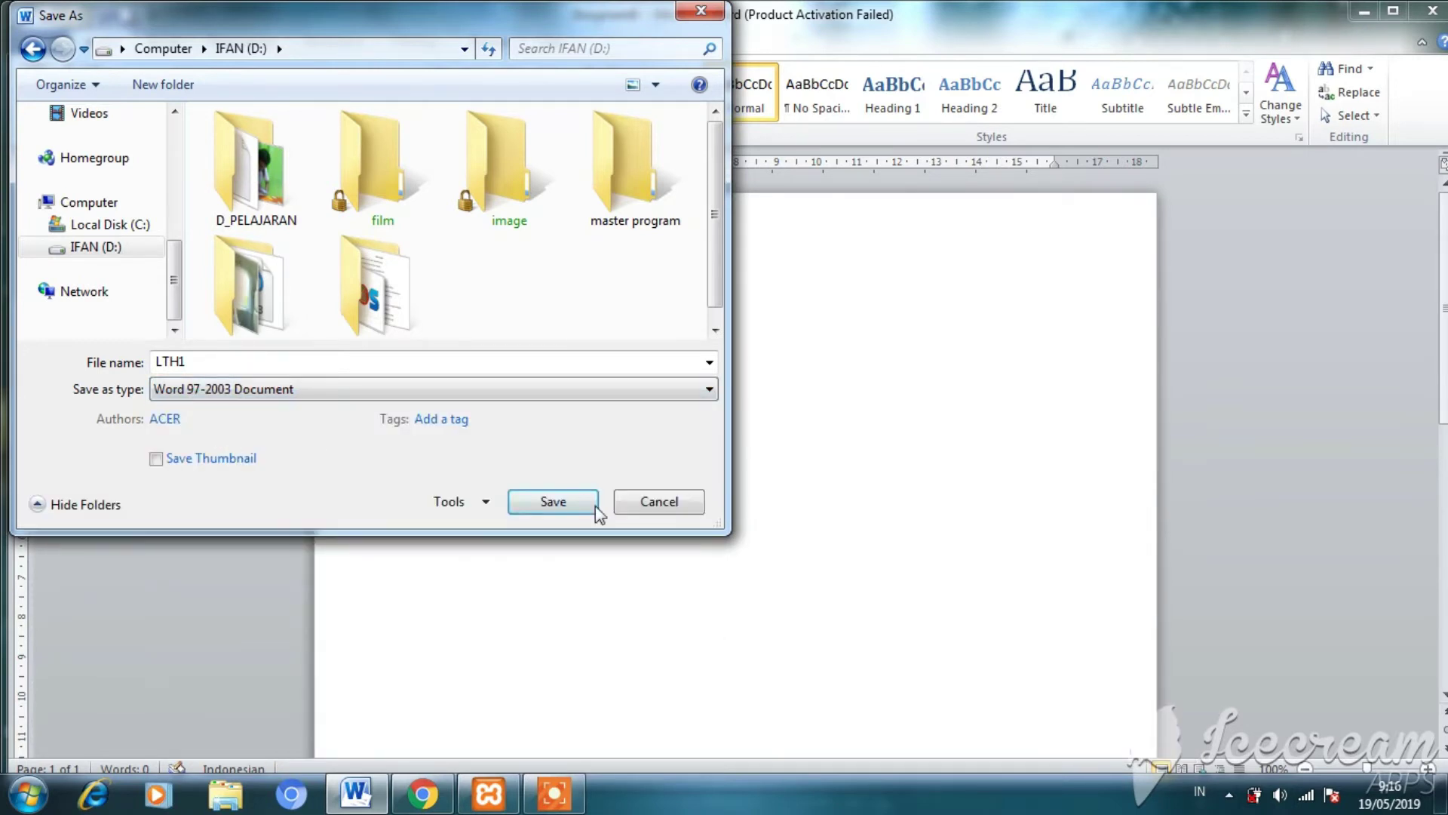
click(561, 505)
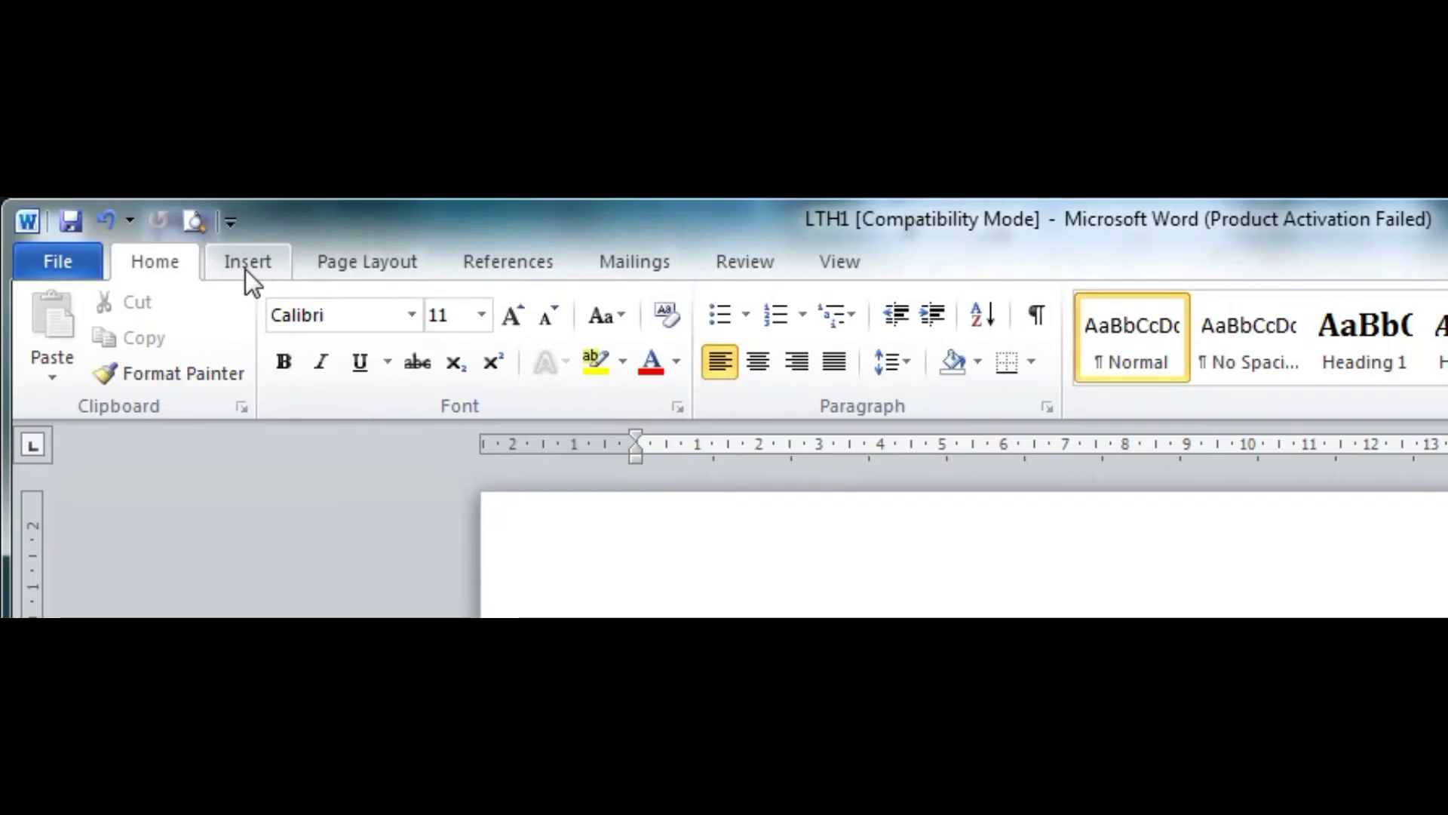
Insert a WordArt using the grey gradient style in the second row and enter the text WELCOME
click(246, 269)
click(353, 265)
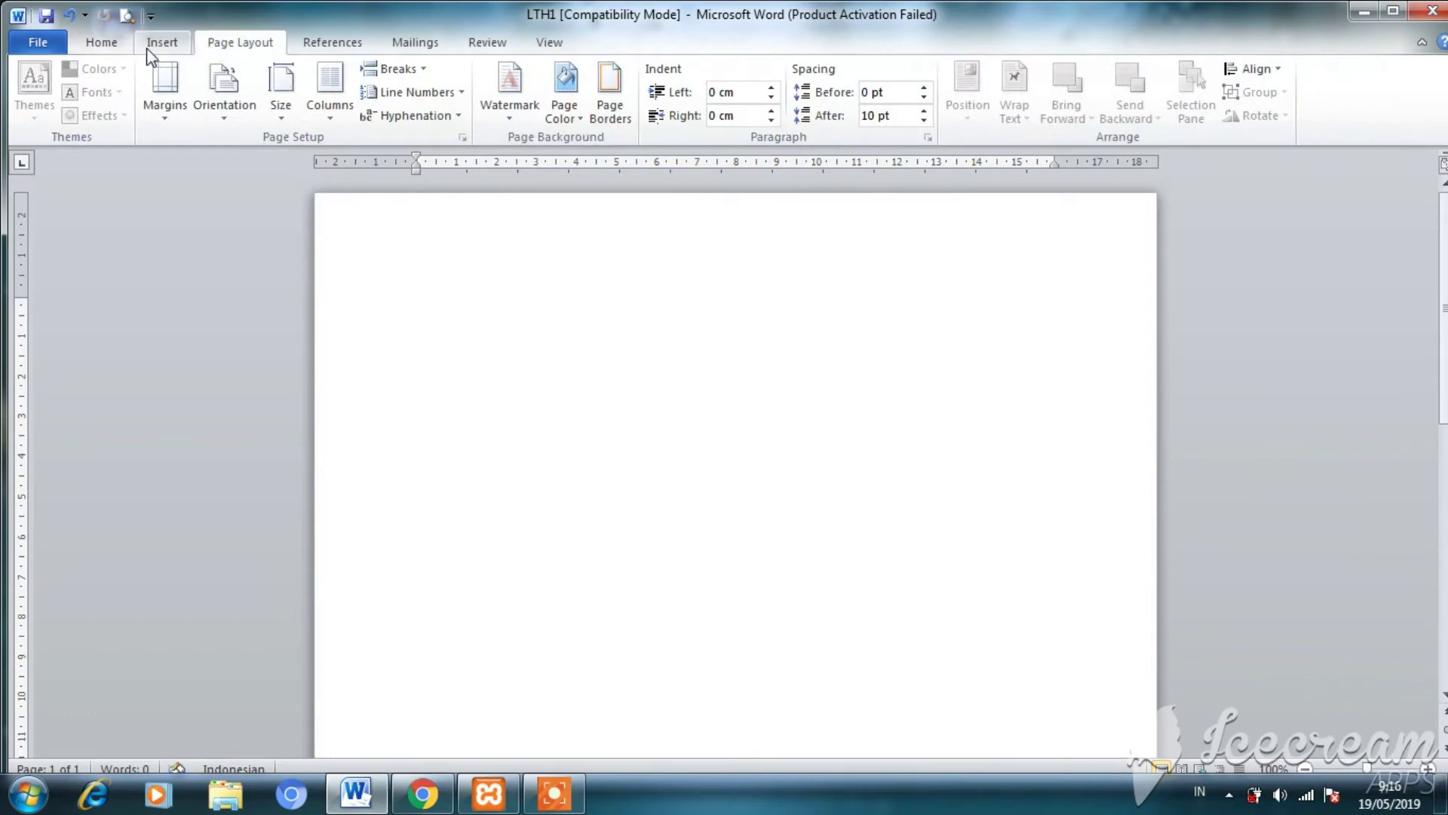
click(154, 45)
click(1007, 128)
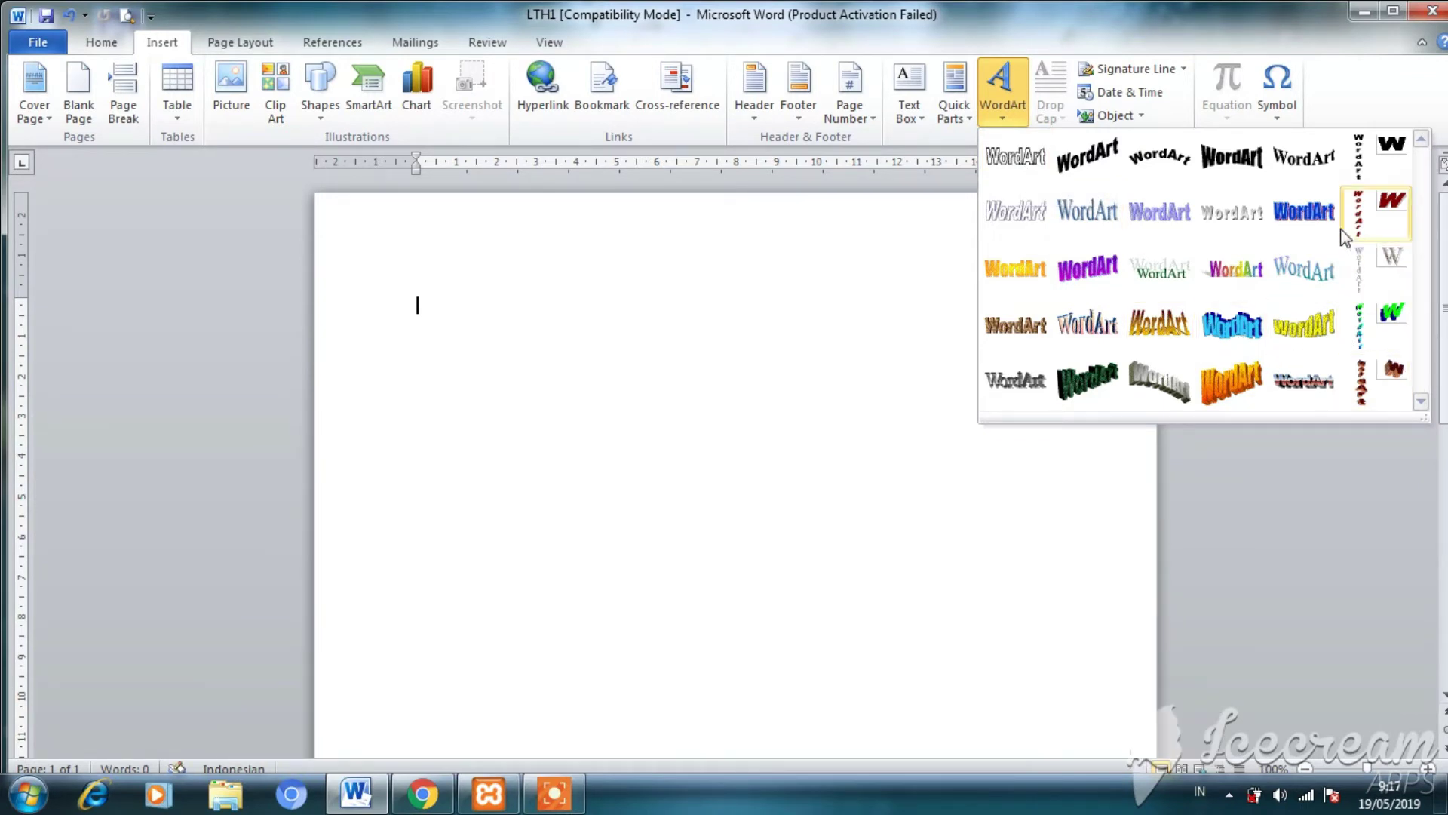
click(1235, 210)
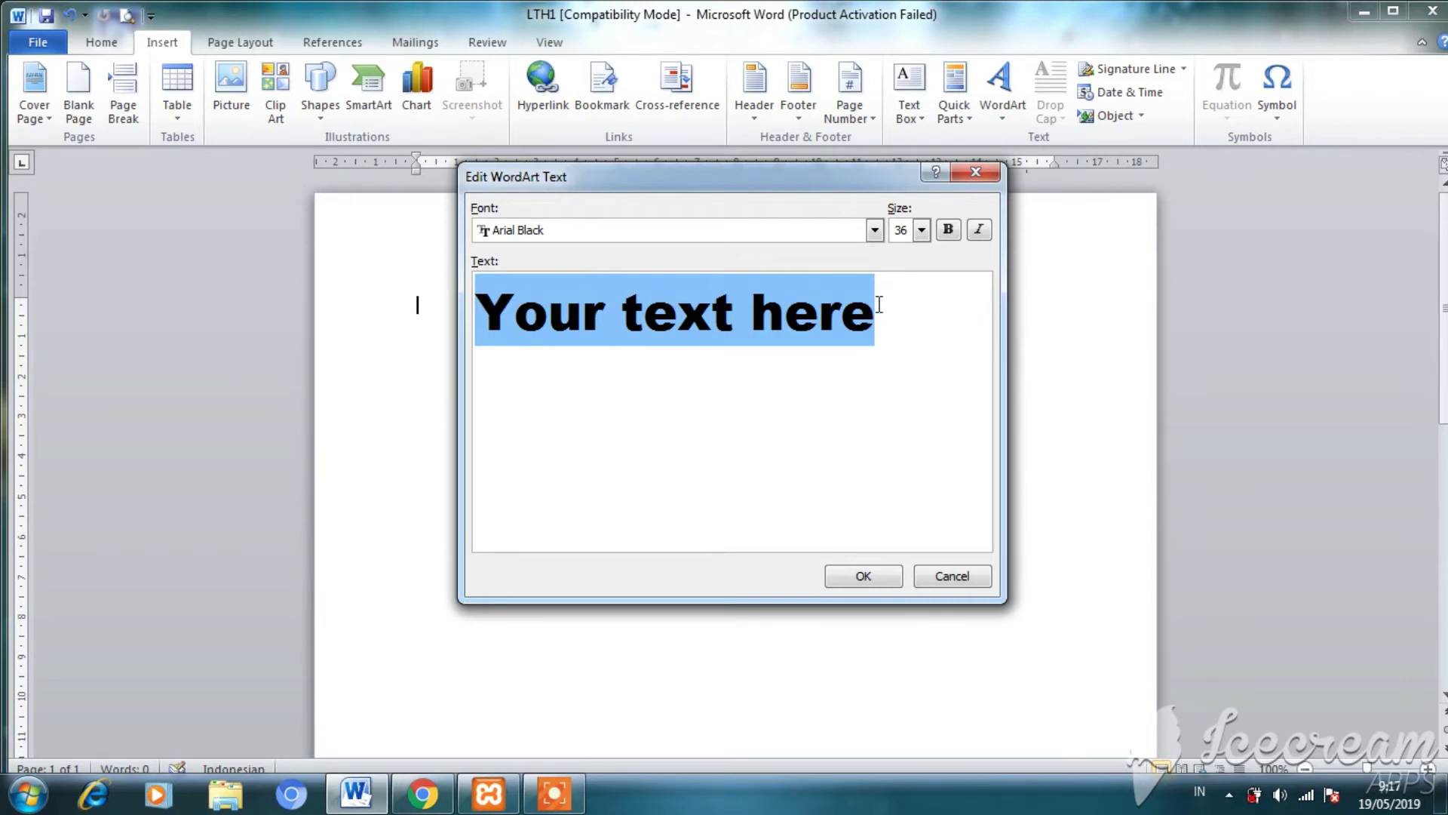
text(W)
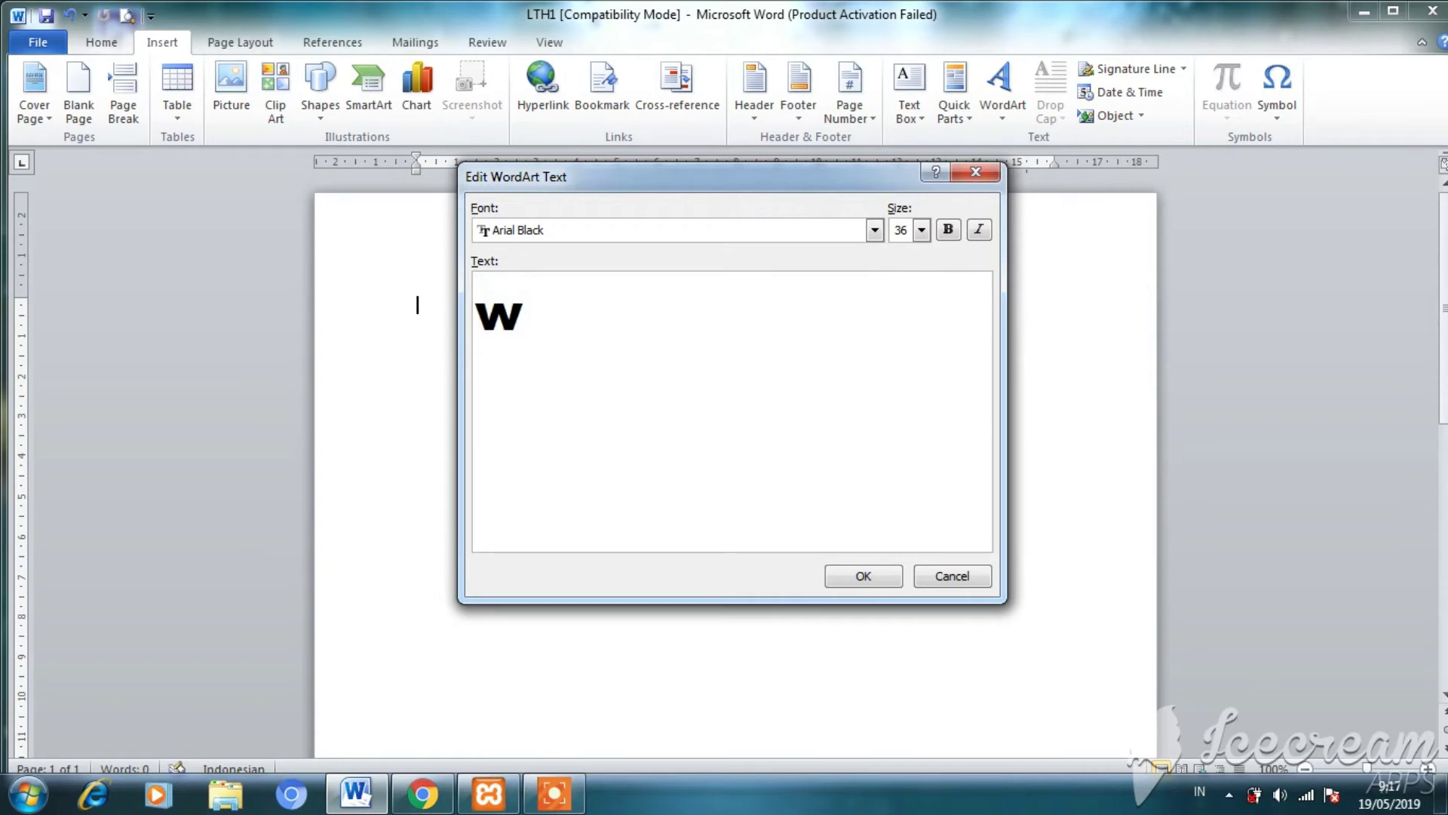
text(ELCOME)
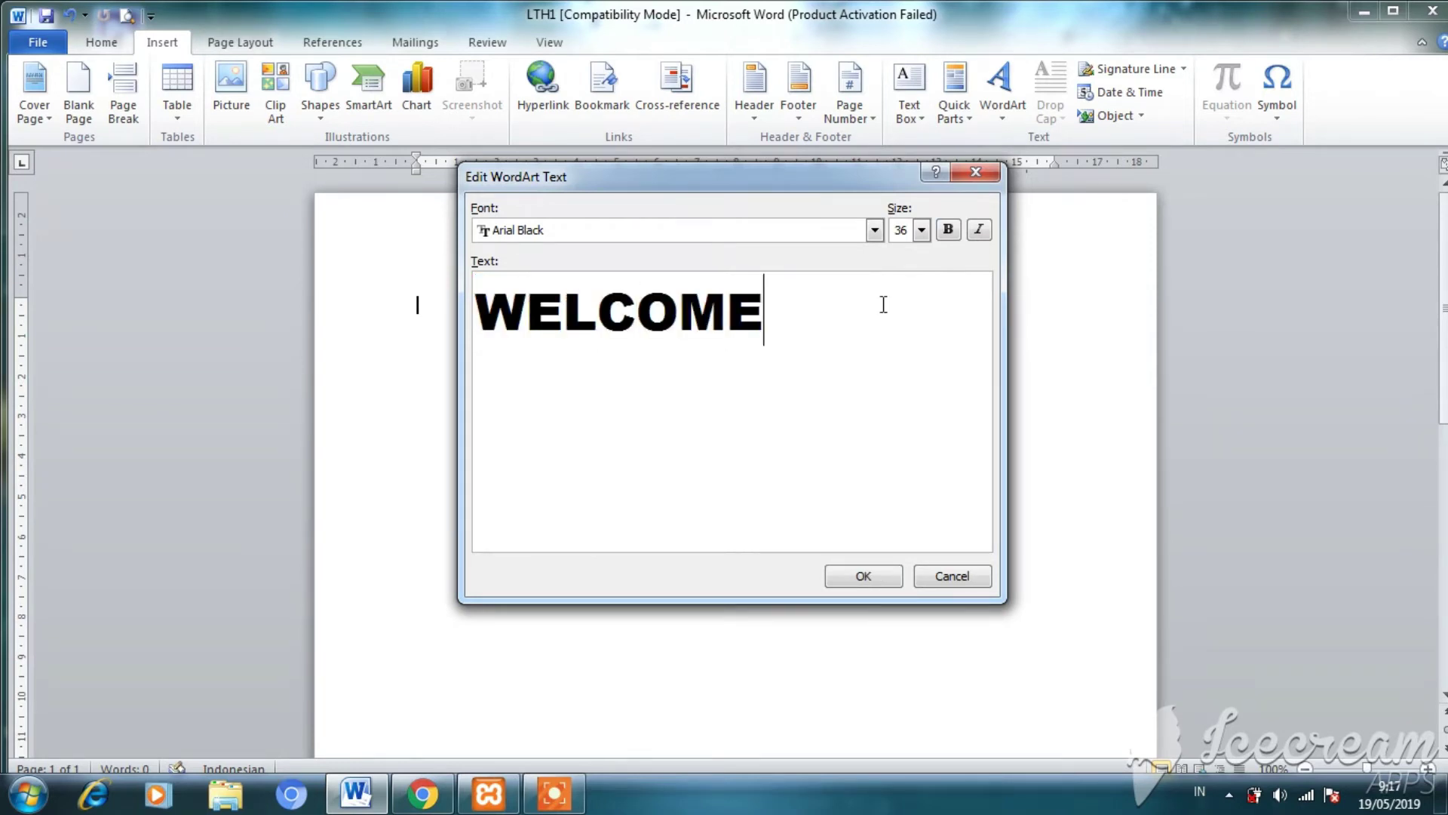
Try the Adobe Caslon Pro Bold font on the WELCOME WordArt text
click(876, 229)
scroll(581, 326, up, 3)
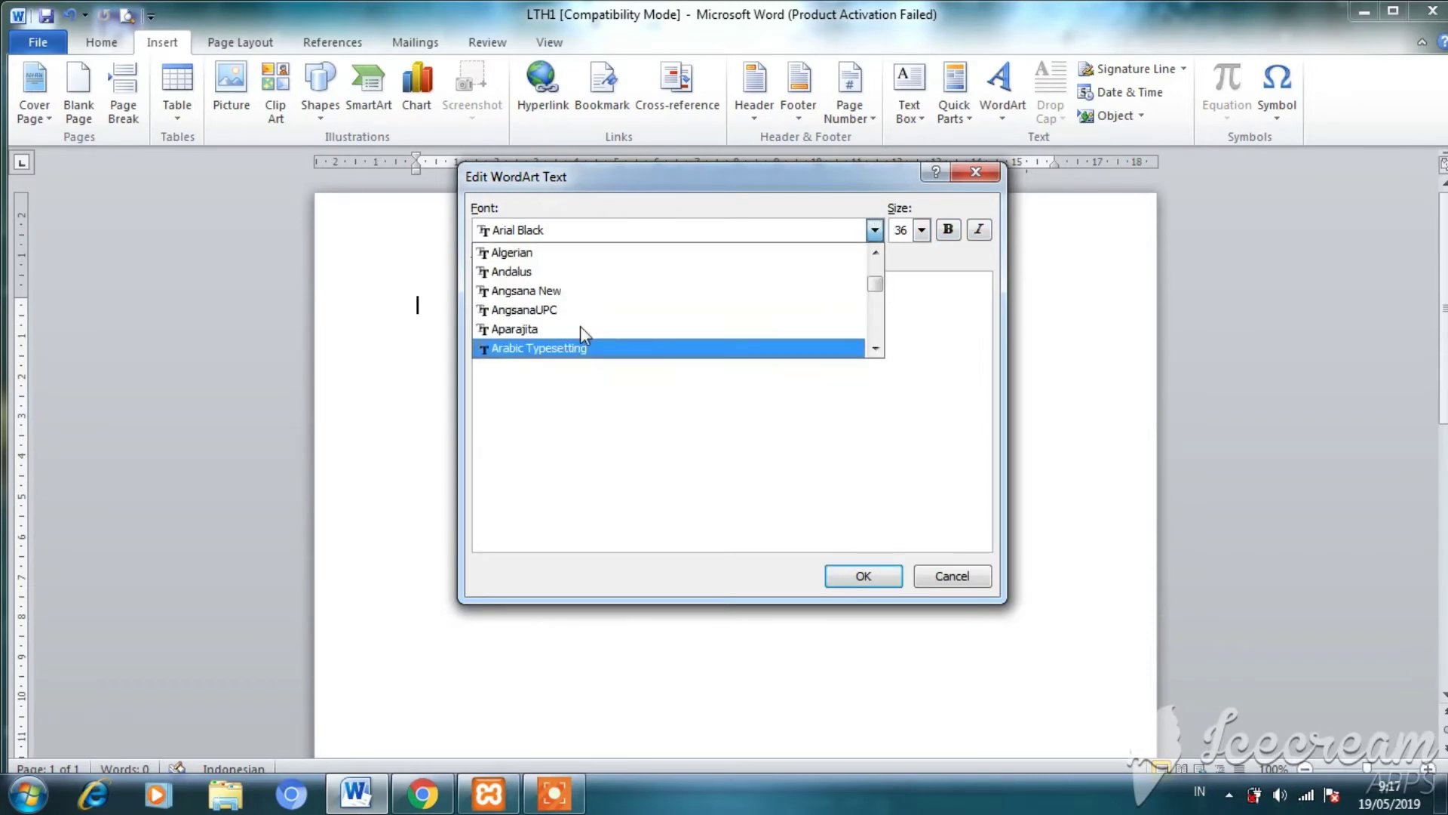
scroll(590, 311, up, 1)
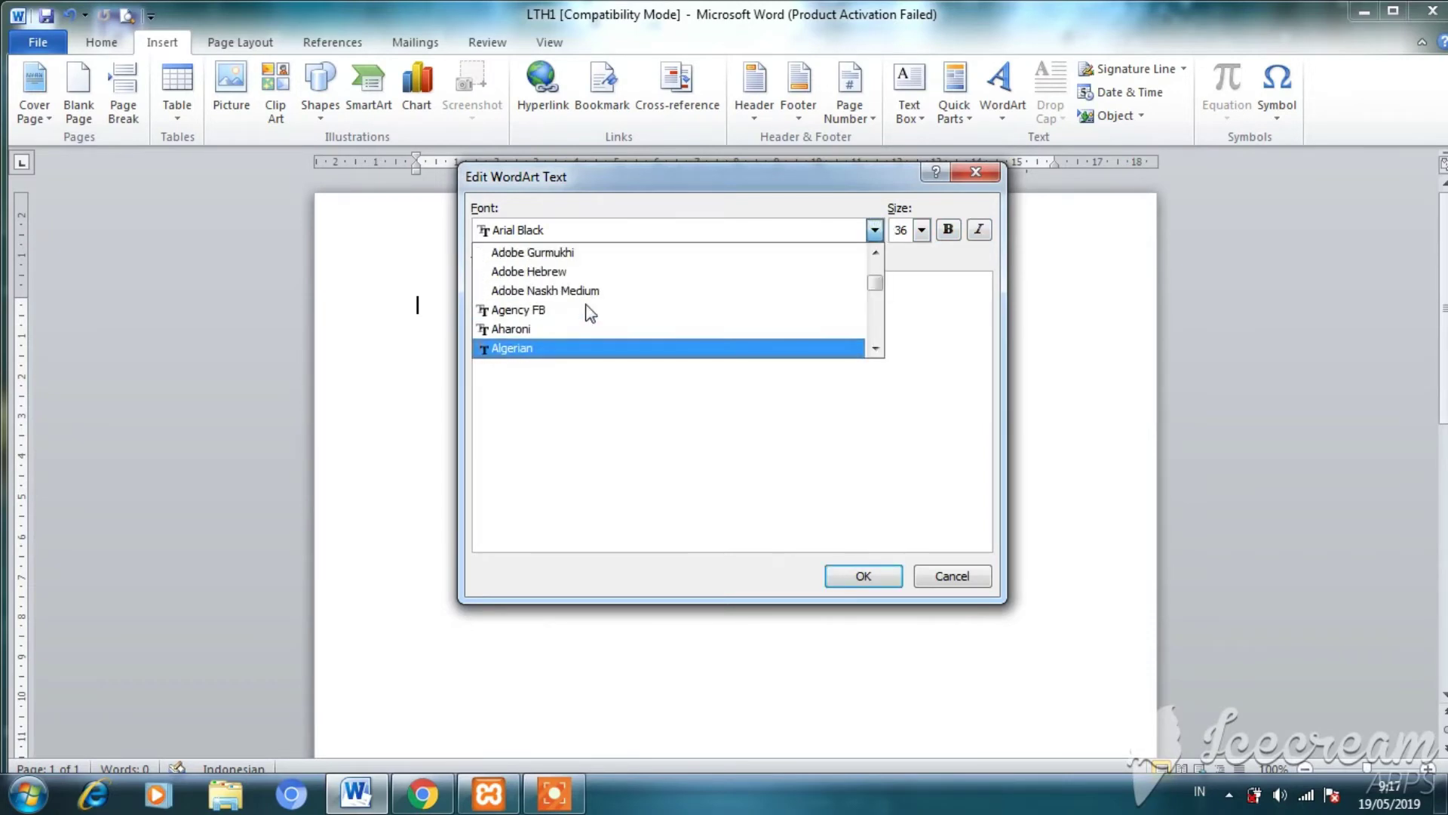
scroll(590, 312, up, 1)
scroll(590, 312, up, 2)
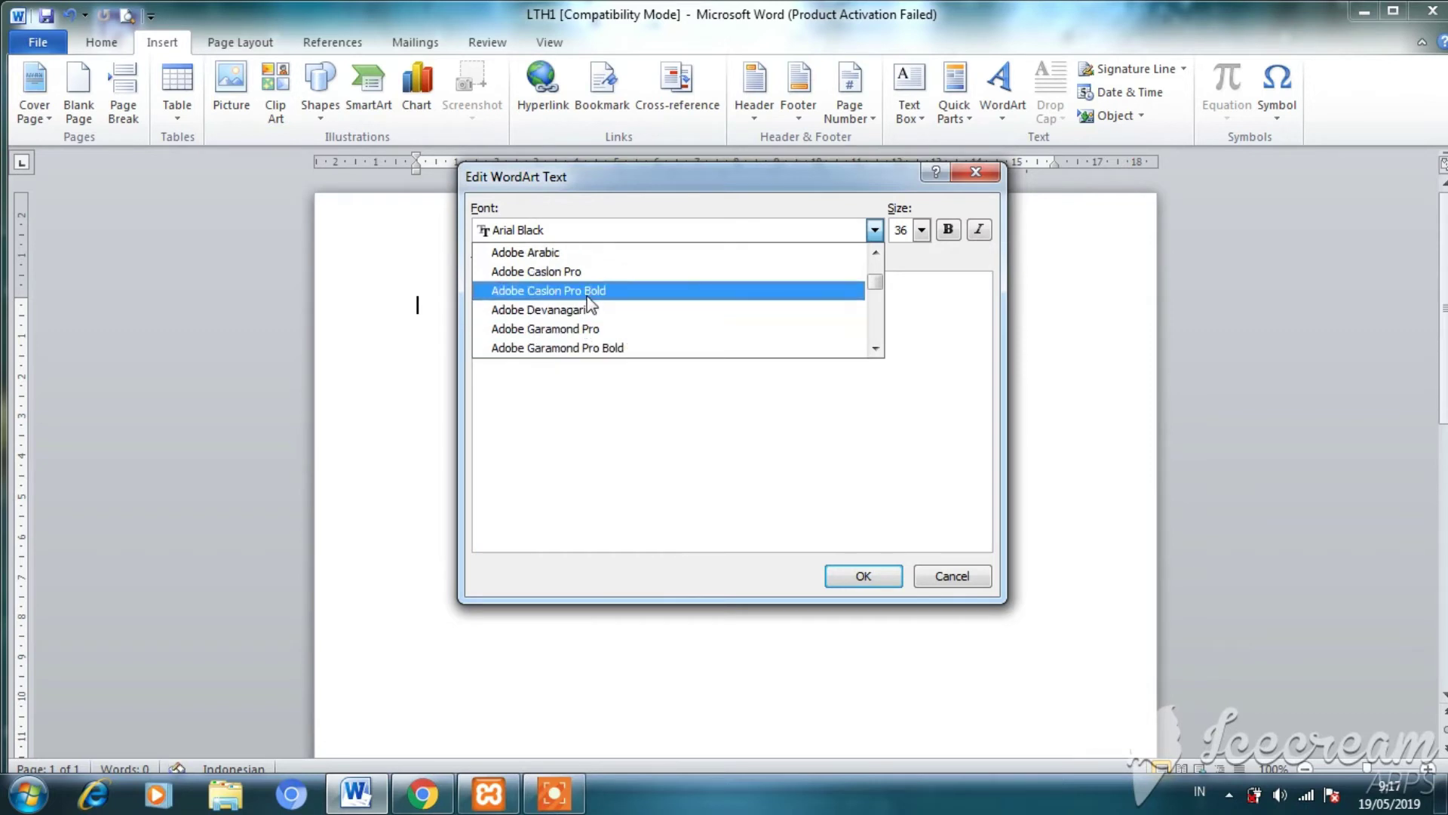
click(587, 292)
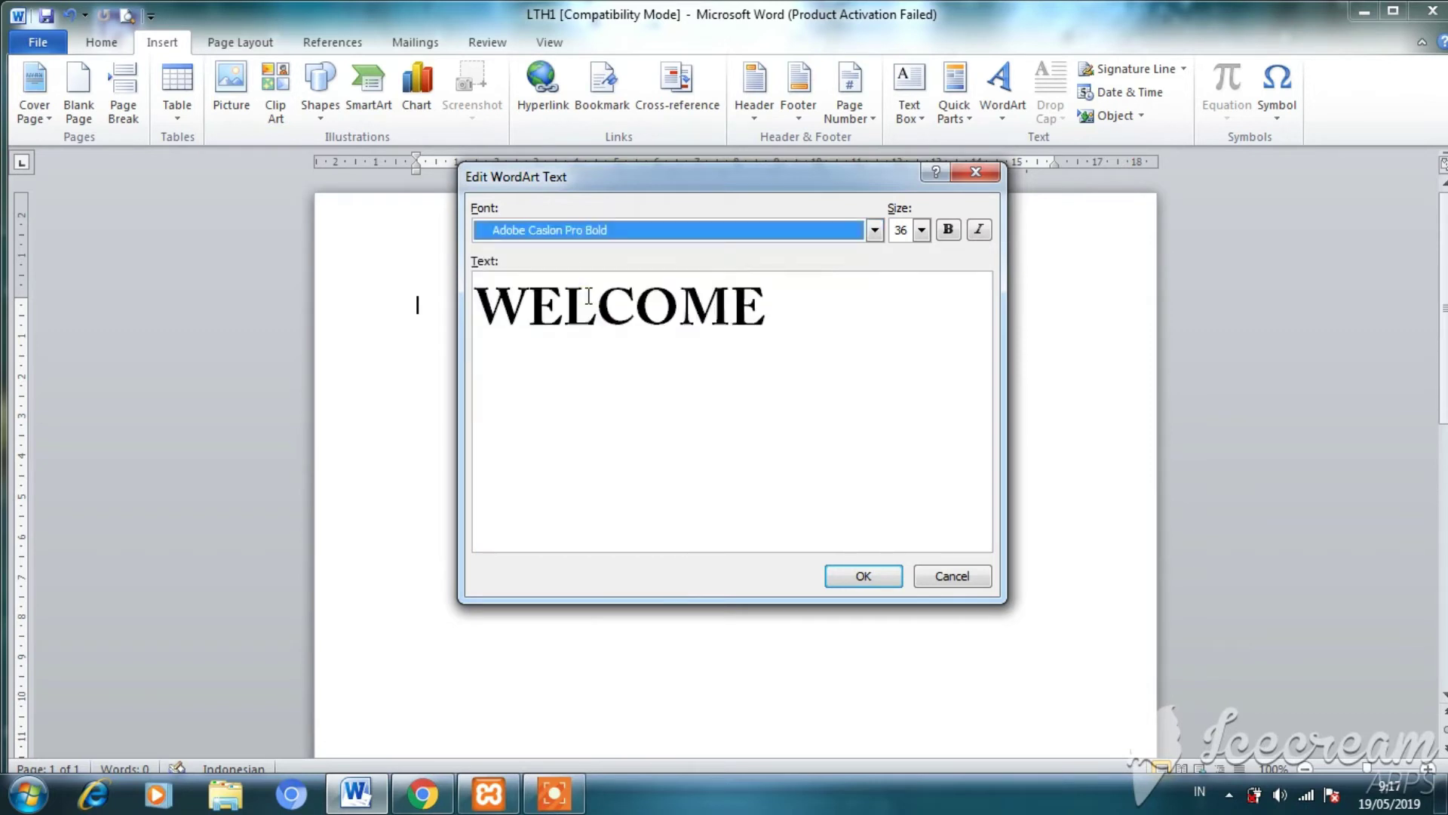
Try the PMingLiU-ExtB font on the WELCOME WordArt text
click(679, 234)
scroll(545, 273, up, 1)
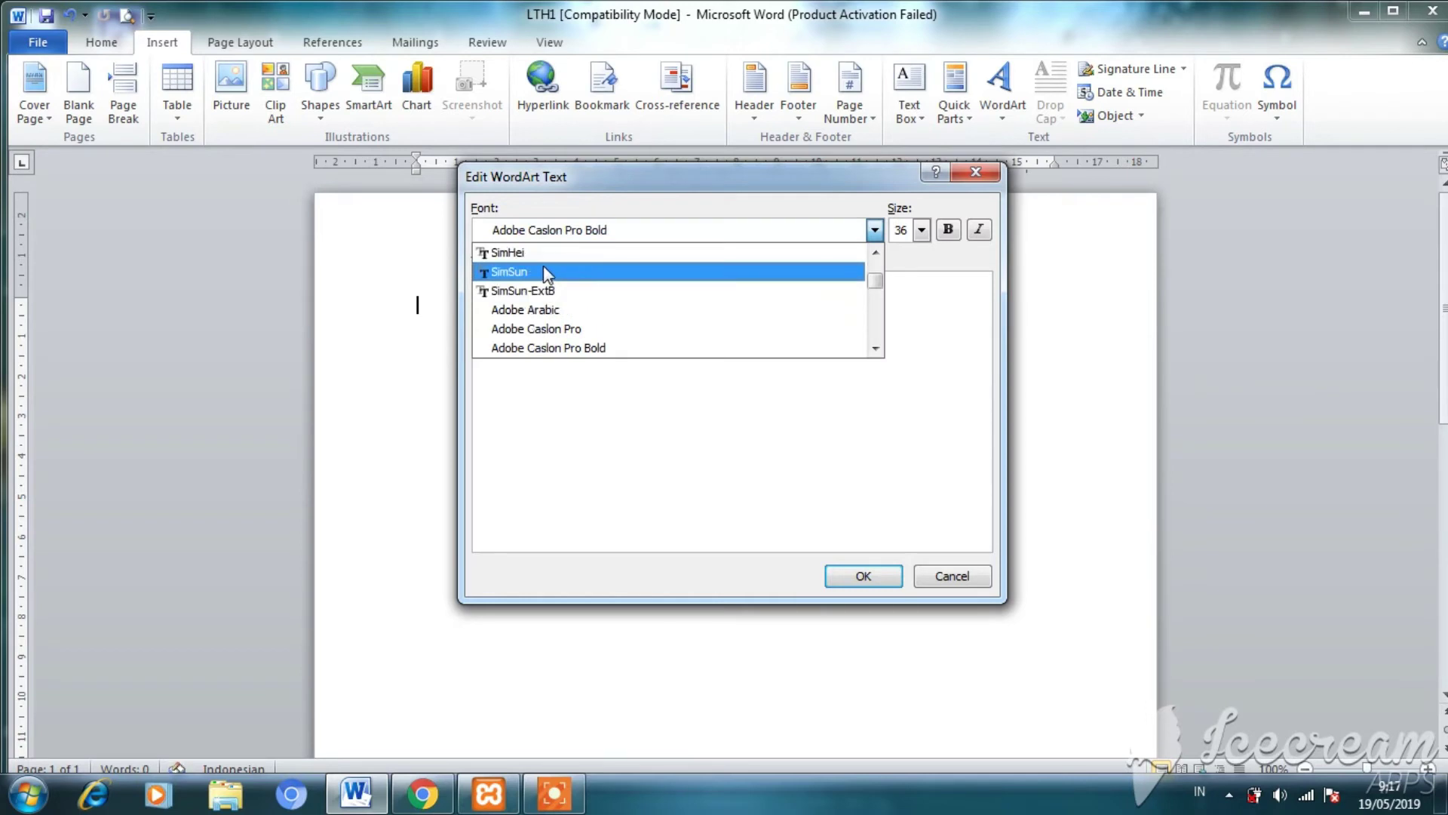
scroll(543, 266, up, 1)
click(543, 266)
Set the WordArt text's font back to Arial Black
click(624, 230)
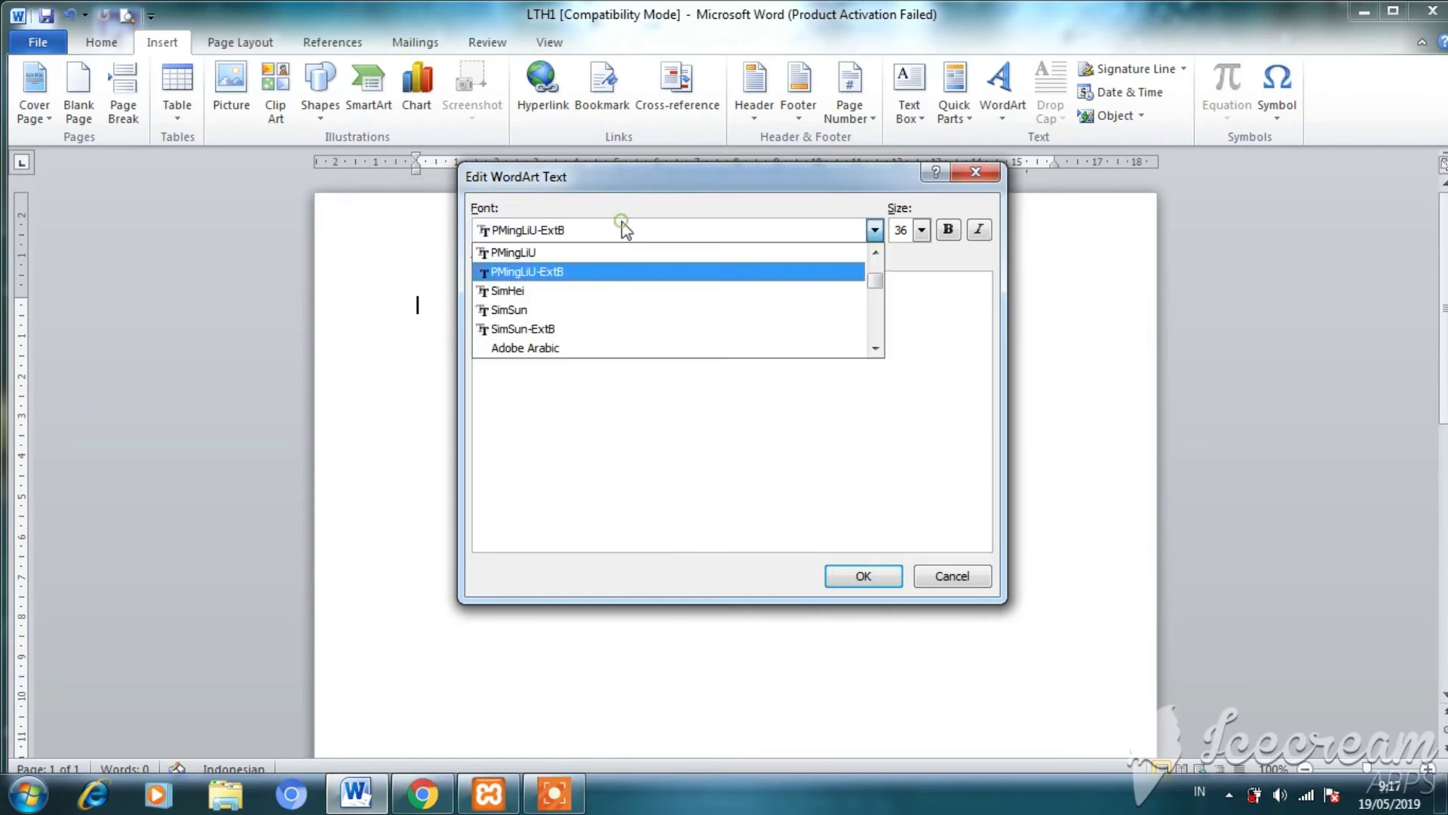
scroll(596, 312, down, 6)
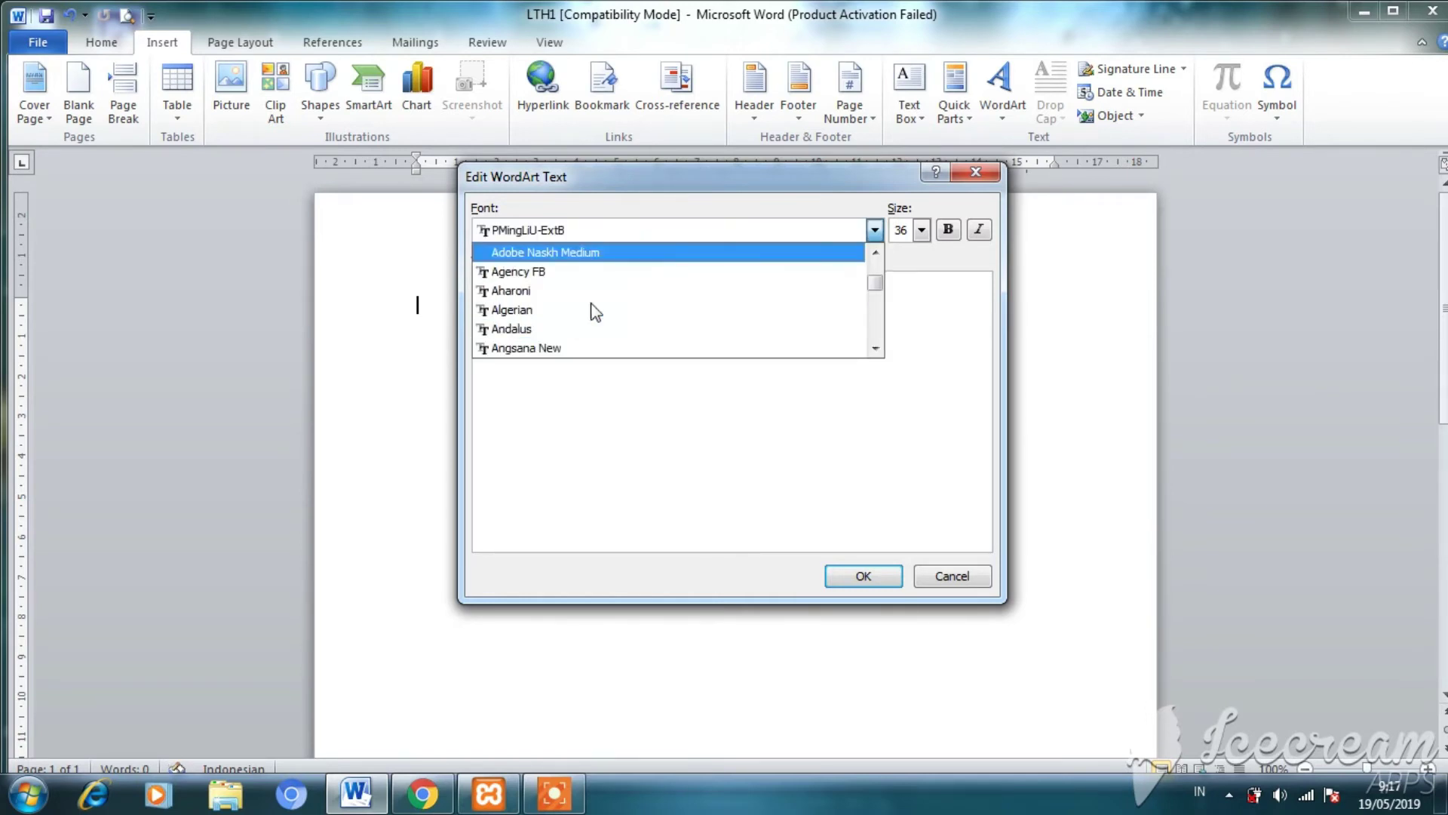
scroll(595, 311, down, 2)
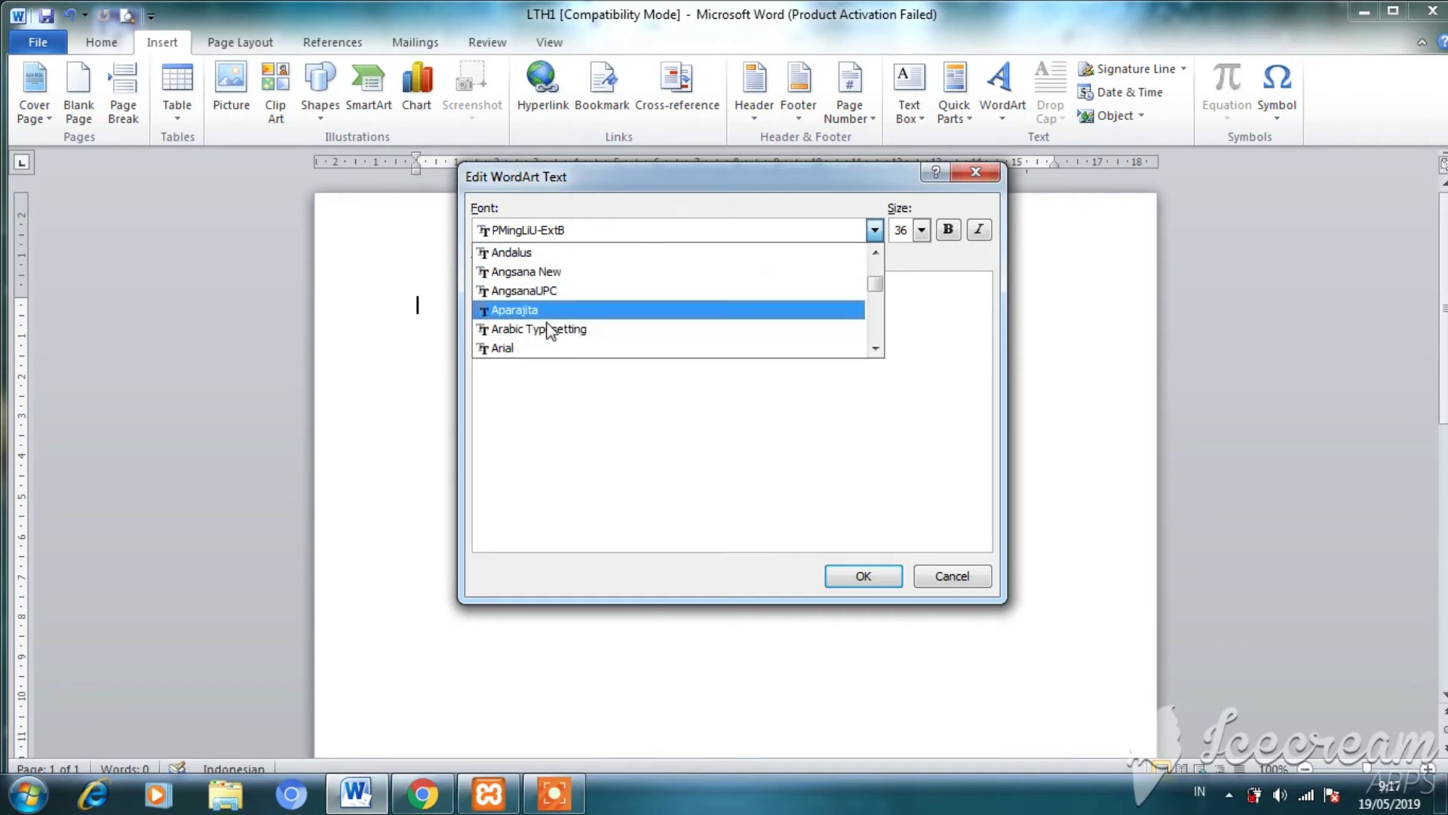
scroll(532, 336, down, 1)
click(535, 349)
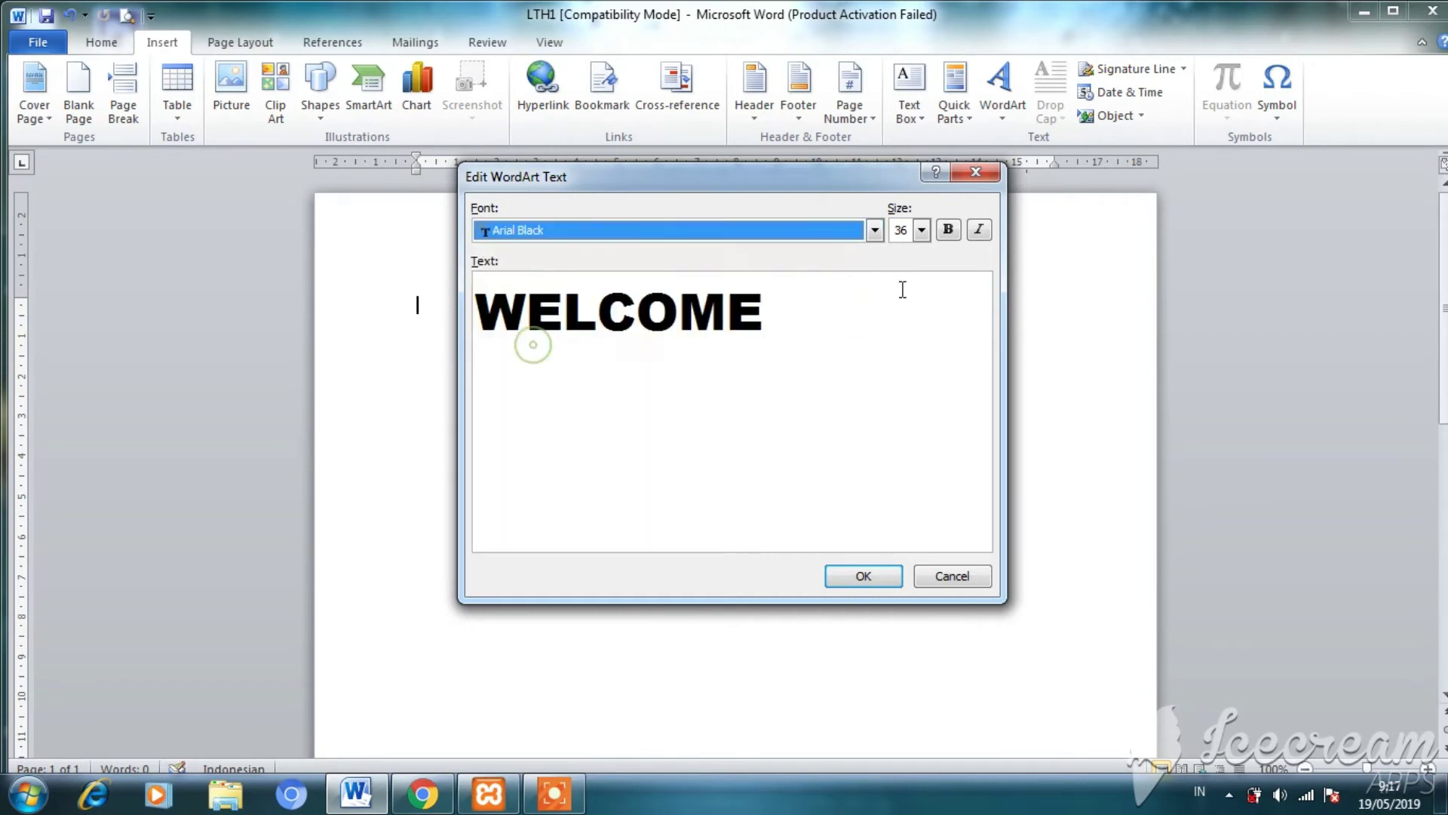
Set the WordArt text size to 44 and place the WordArt in the document
click(922, 230)
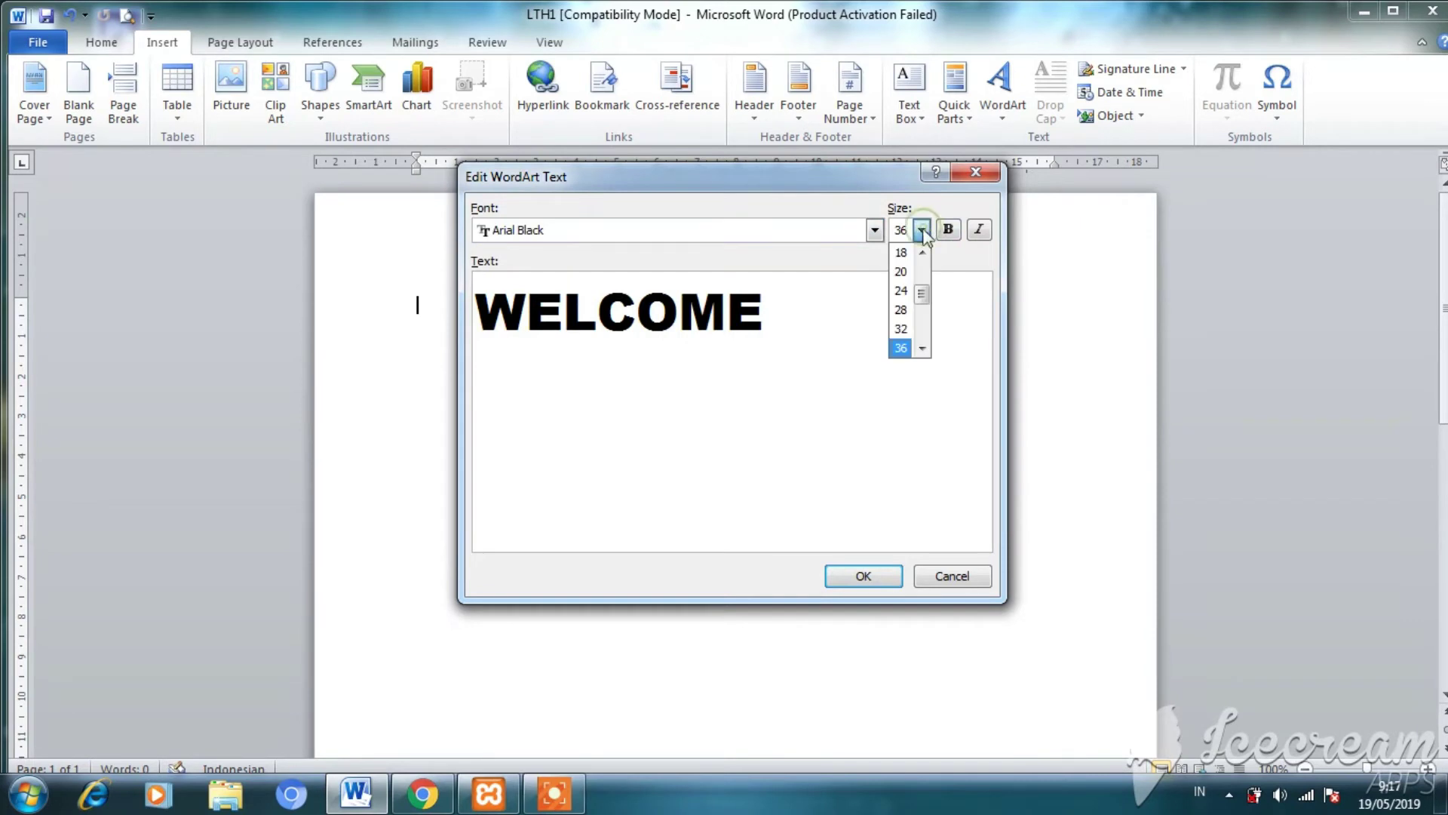
drag(927, 294, 923, 316)
click(901, 308)
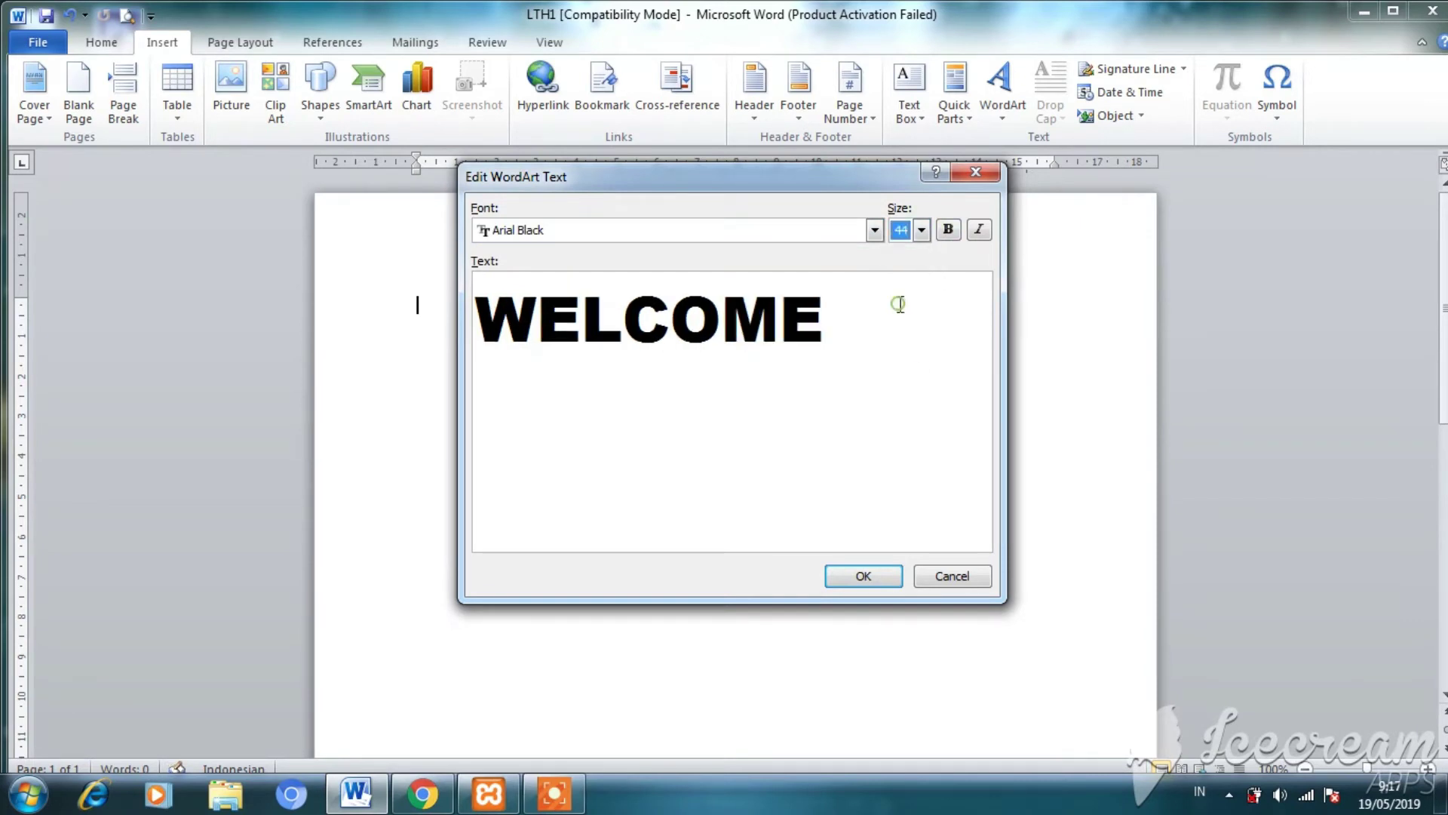
click(863, 577)
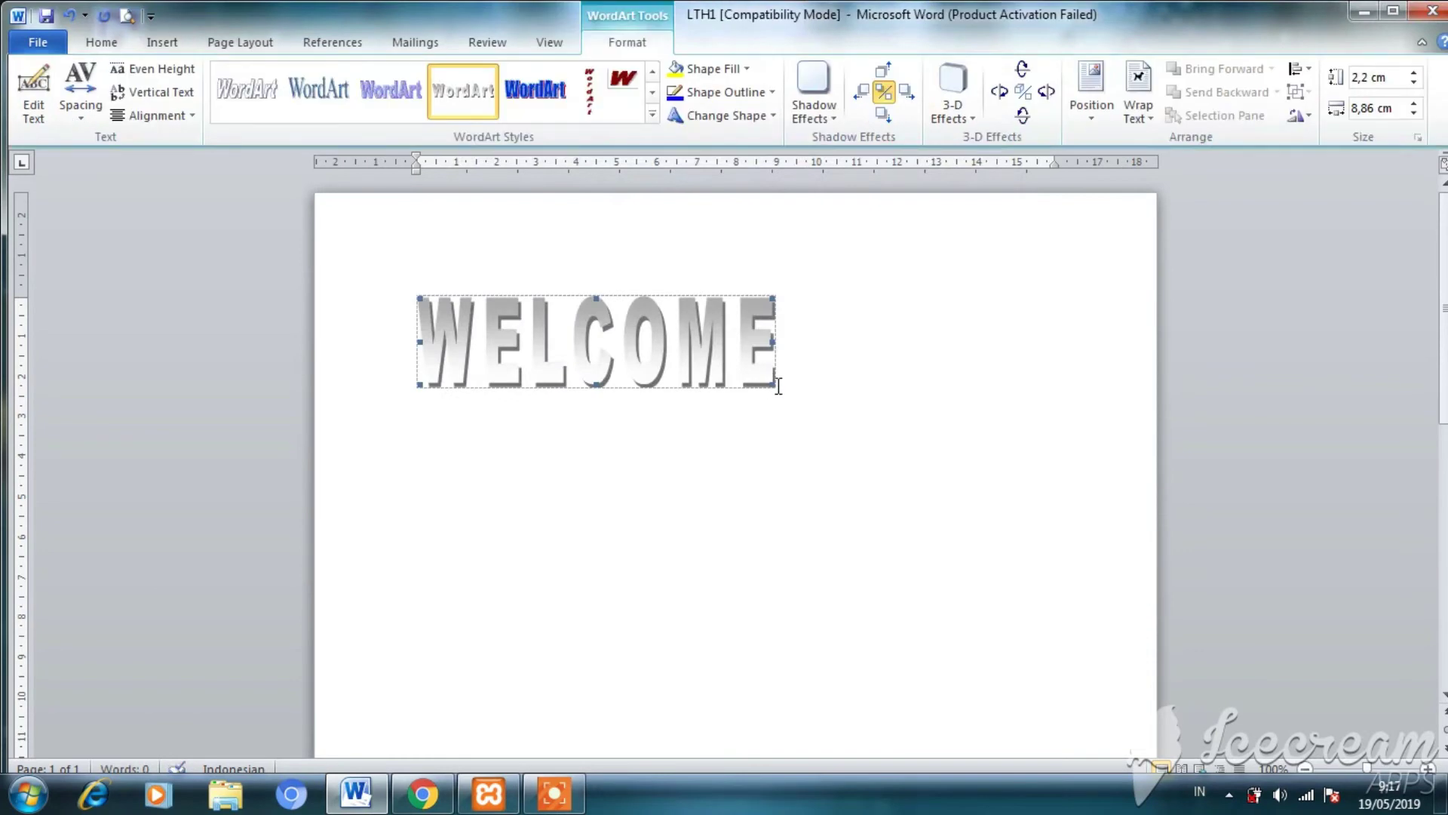
Enlarge the WELCOME WordArt to about 6.5 cm high and 16.2 cm wide
drag(772, 382, 1022, 627)
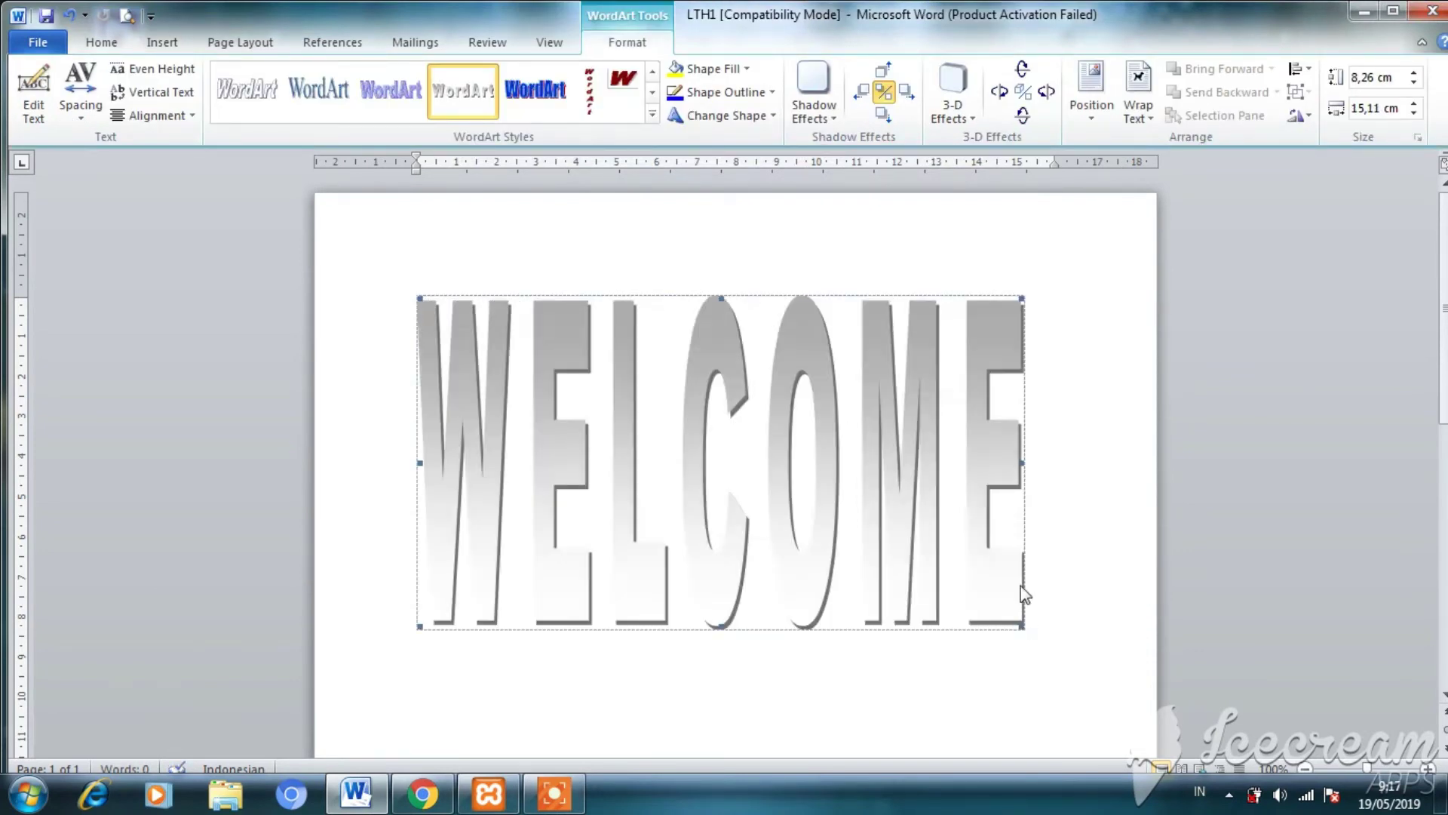
drag(1026, 462, 1107, 461)
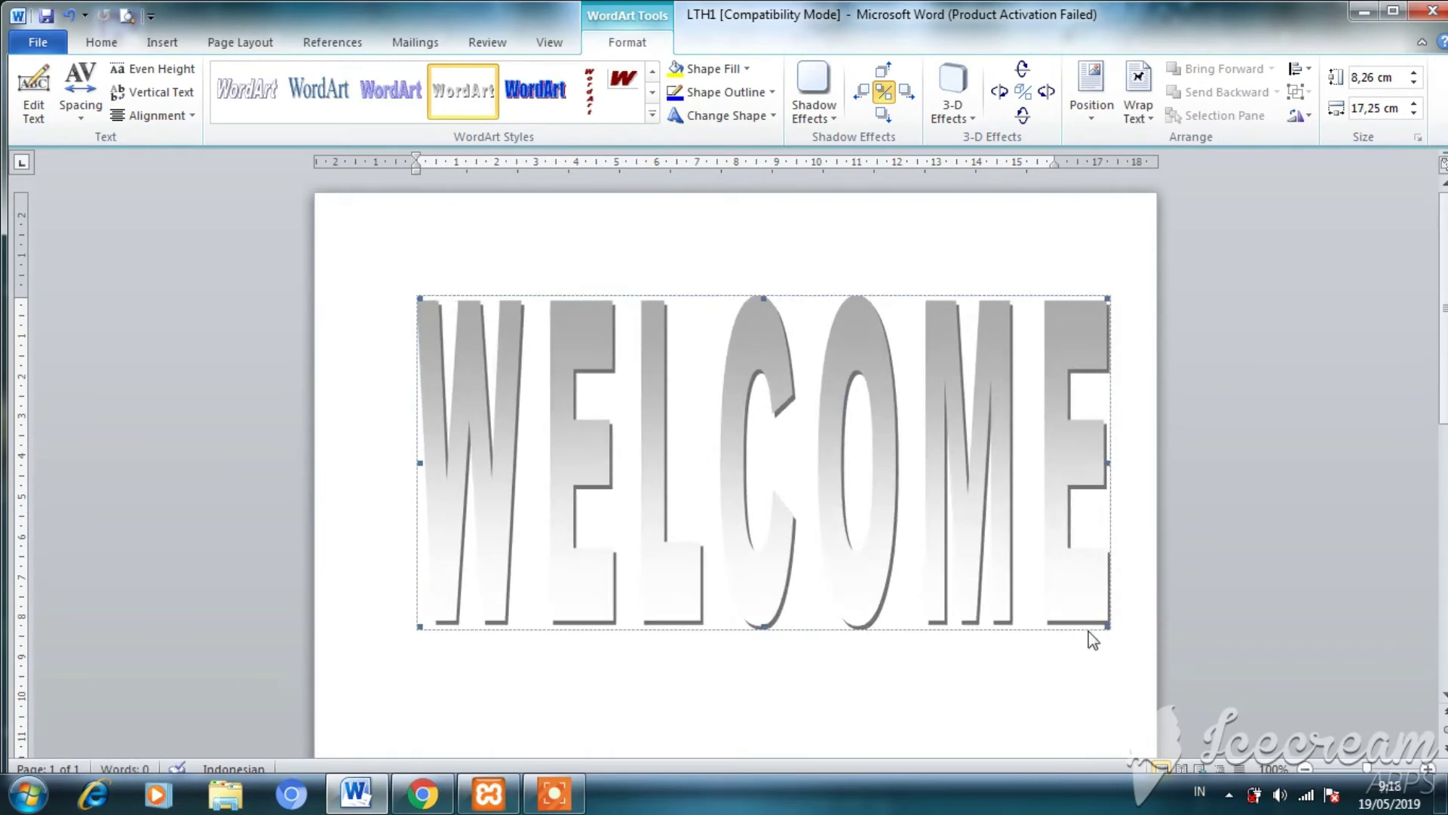
drag(1107, 626, 1067, 556)
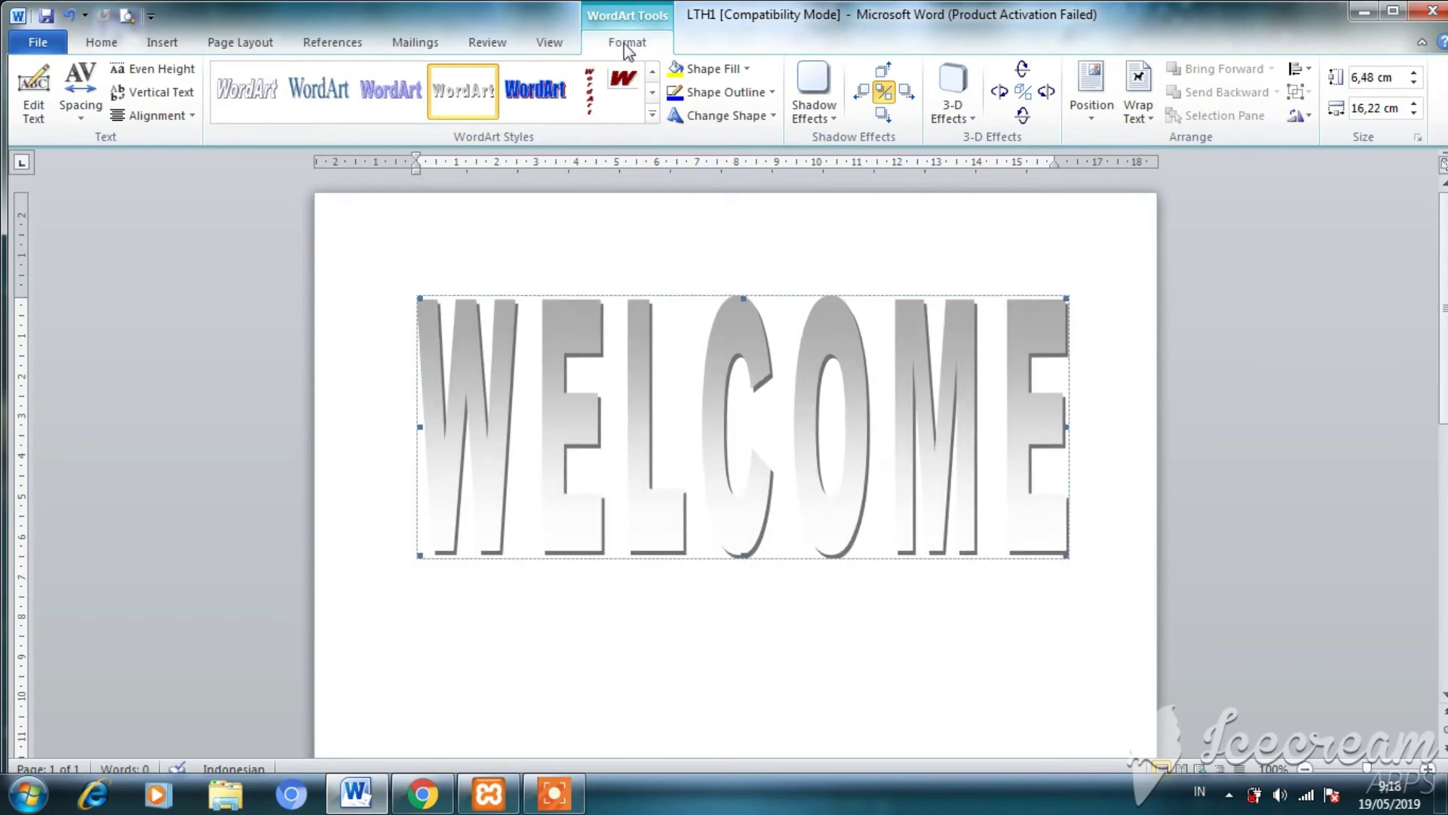
Choose a picture fill for the WELCOME WordArt and select the image background keren 3 on drive IFAN (D:)
click(747, 70)
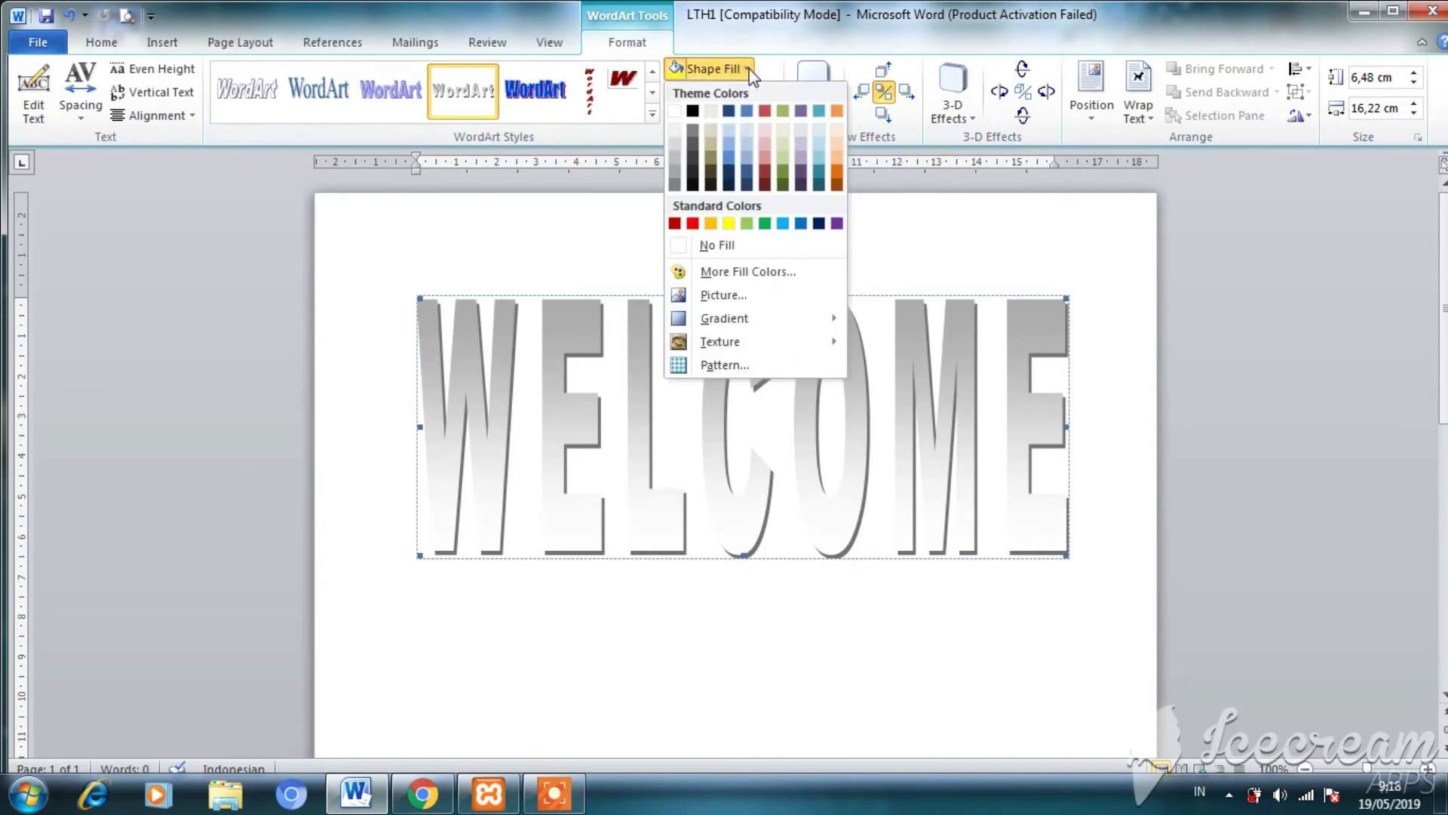
click(724, 295)
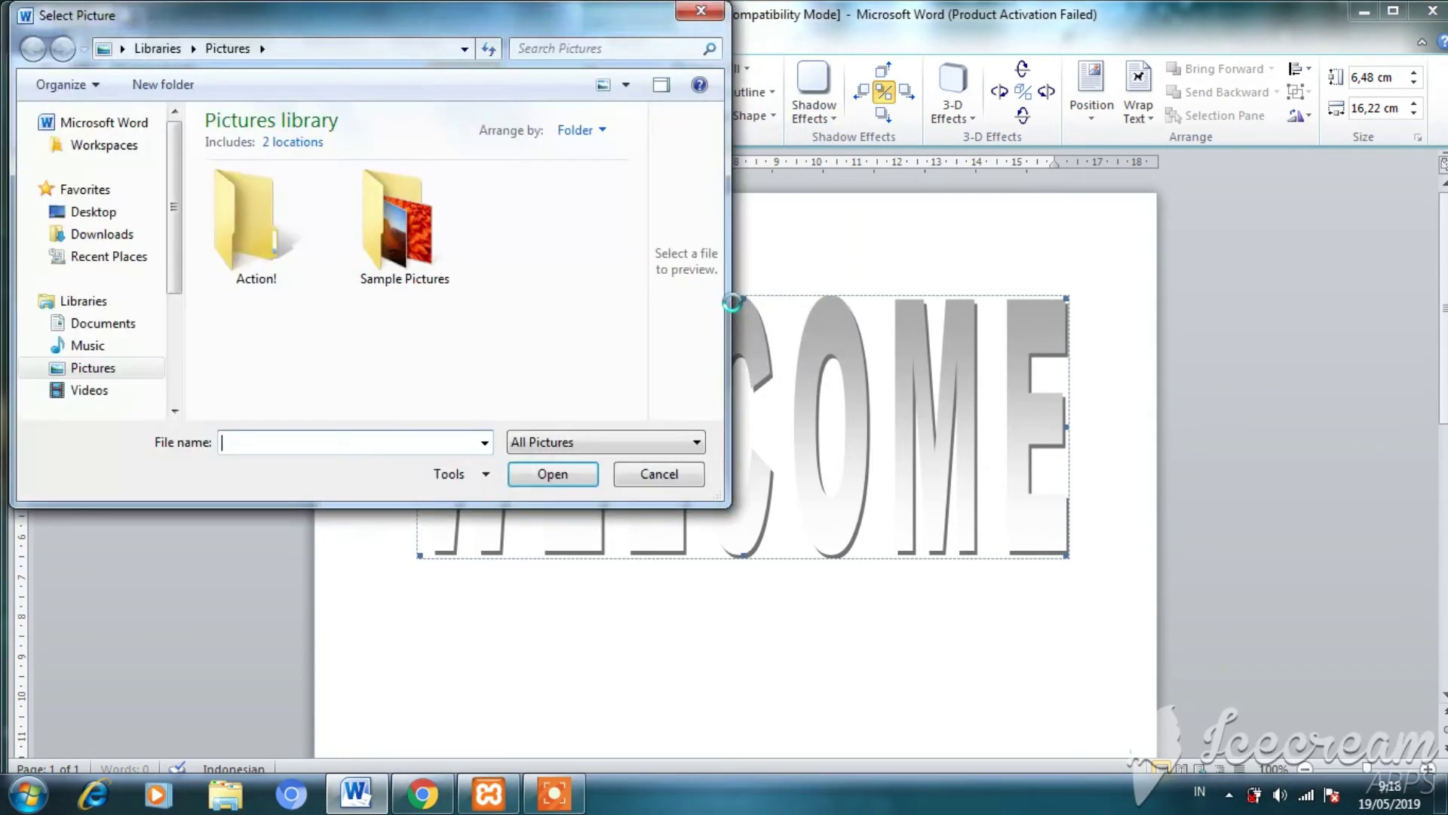
scroll(97, 339, down, 4)
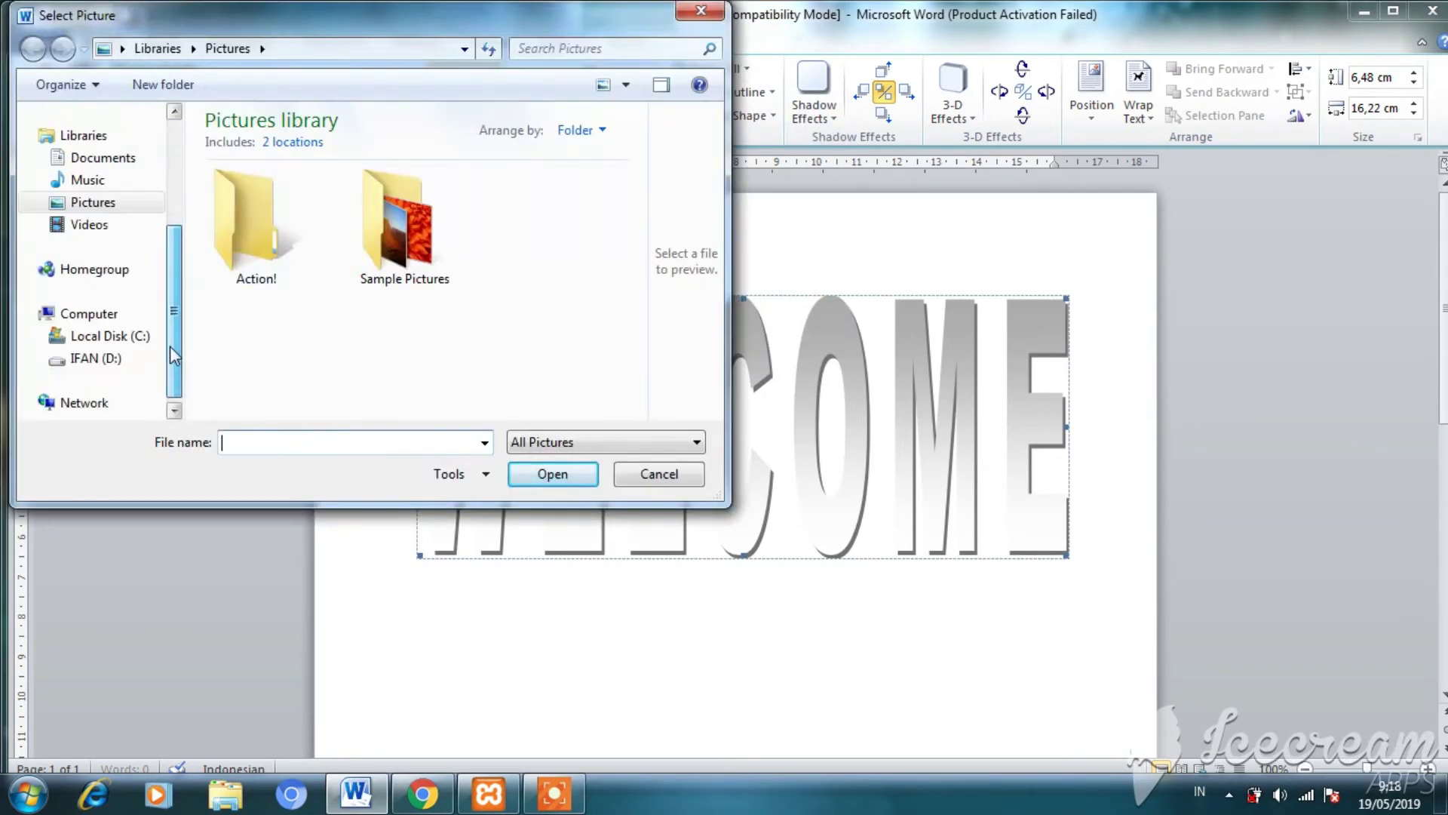
click(96, 361)
drag(639, 220, 653, 288)
click(586, 288)
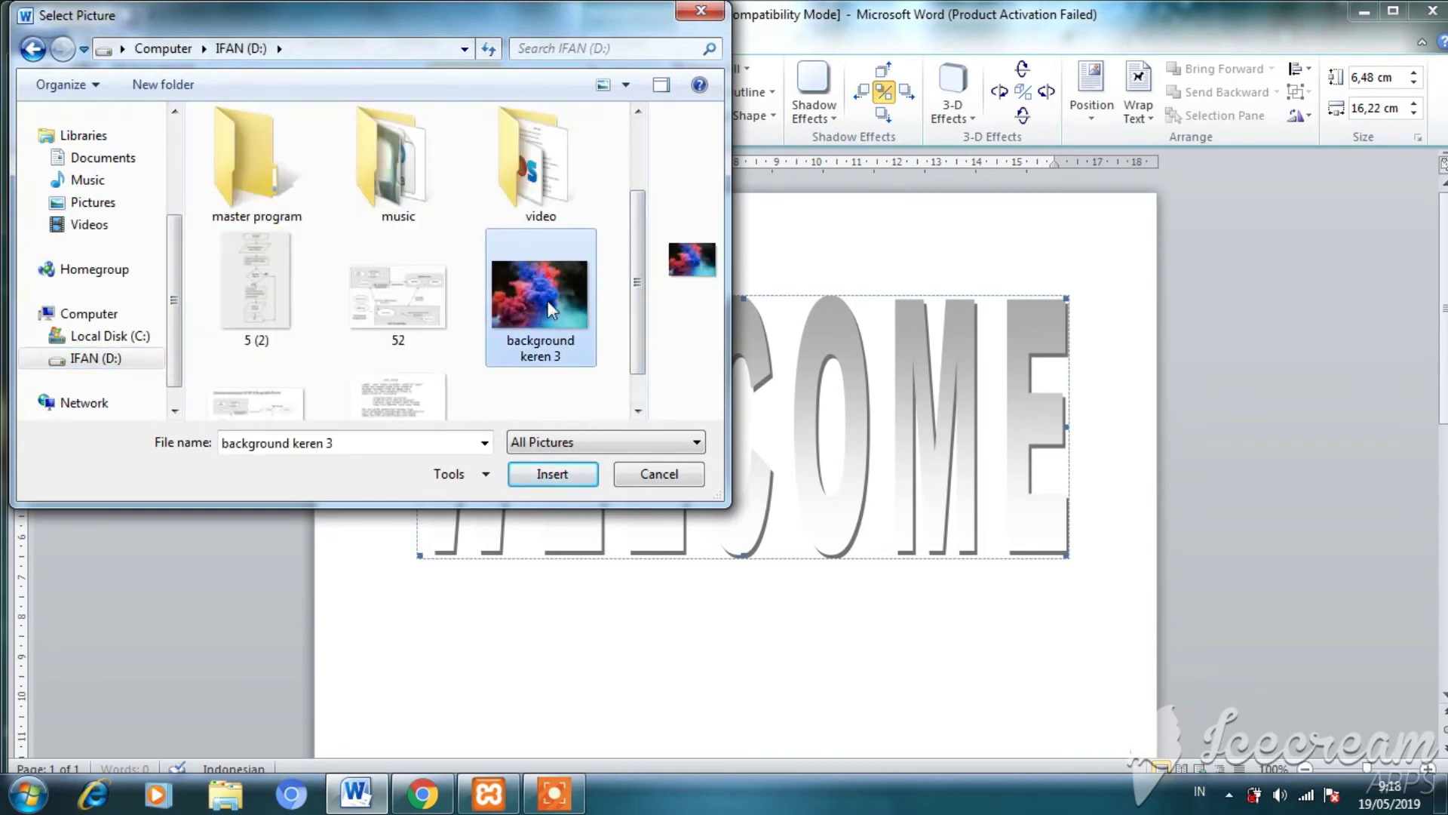
Switch to Chrome and browse the Google image results for "gambar bacgroud" for background pictures
click(420, 798)
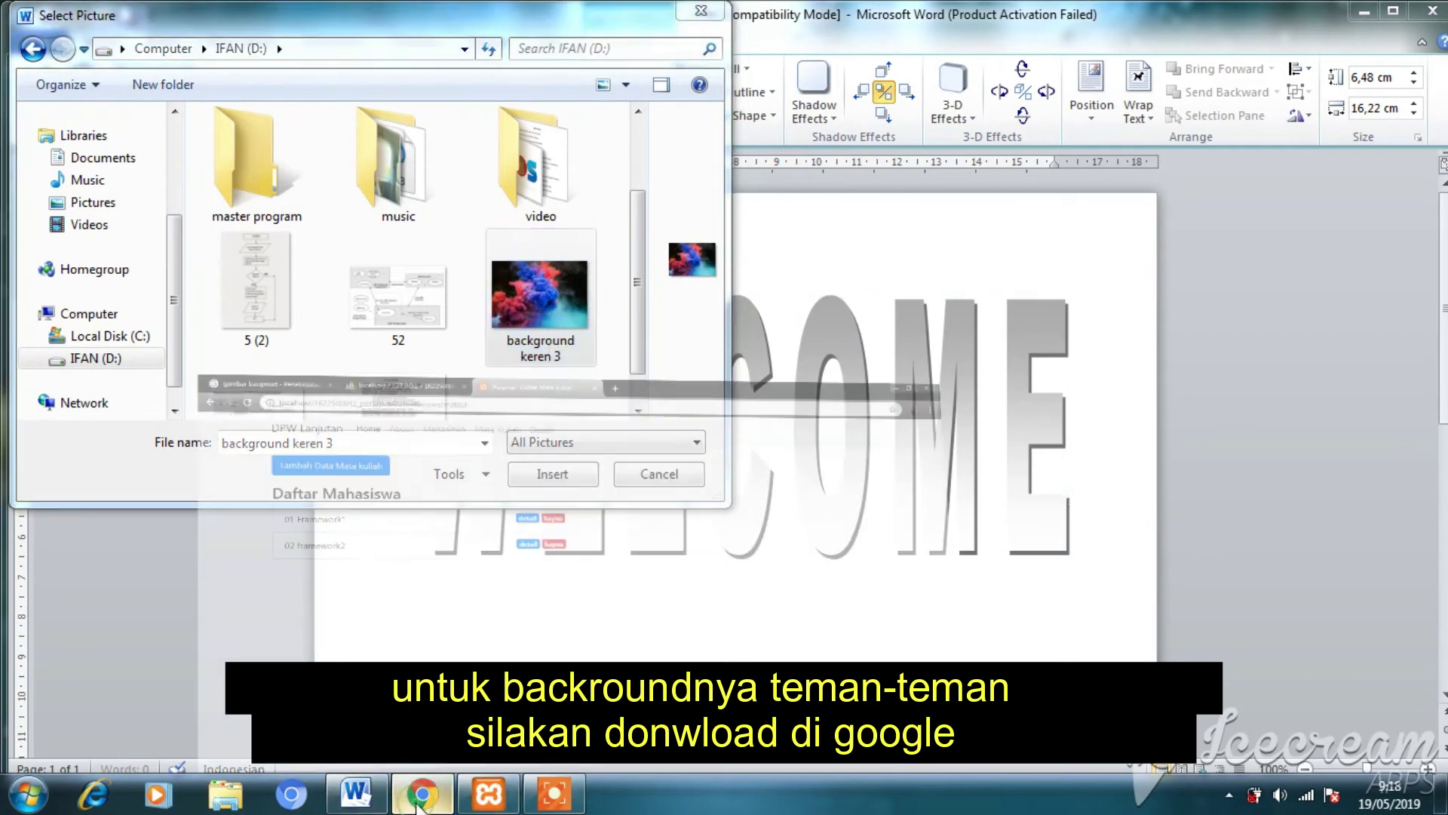
click(368, 15)
click(181, 9)
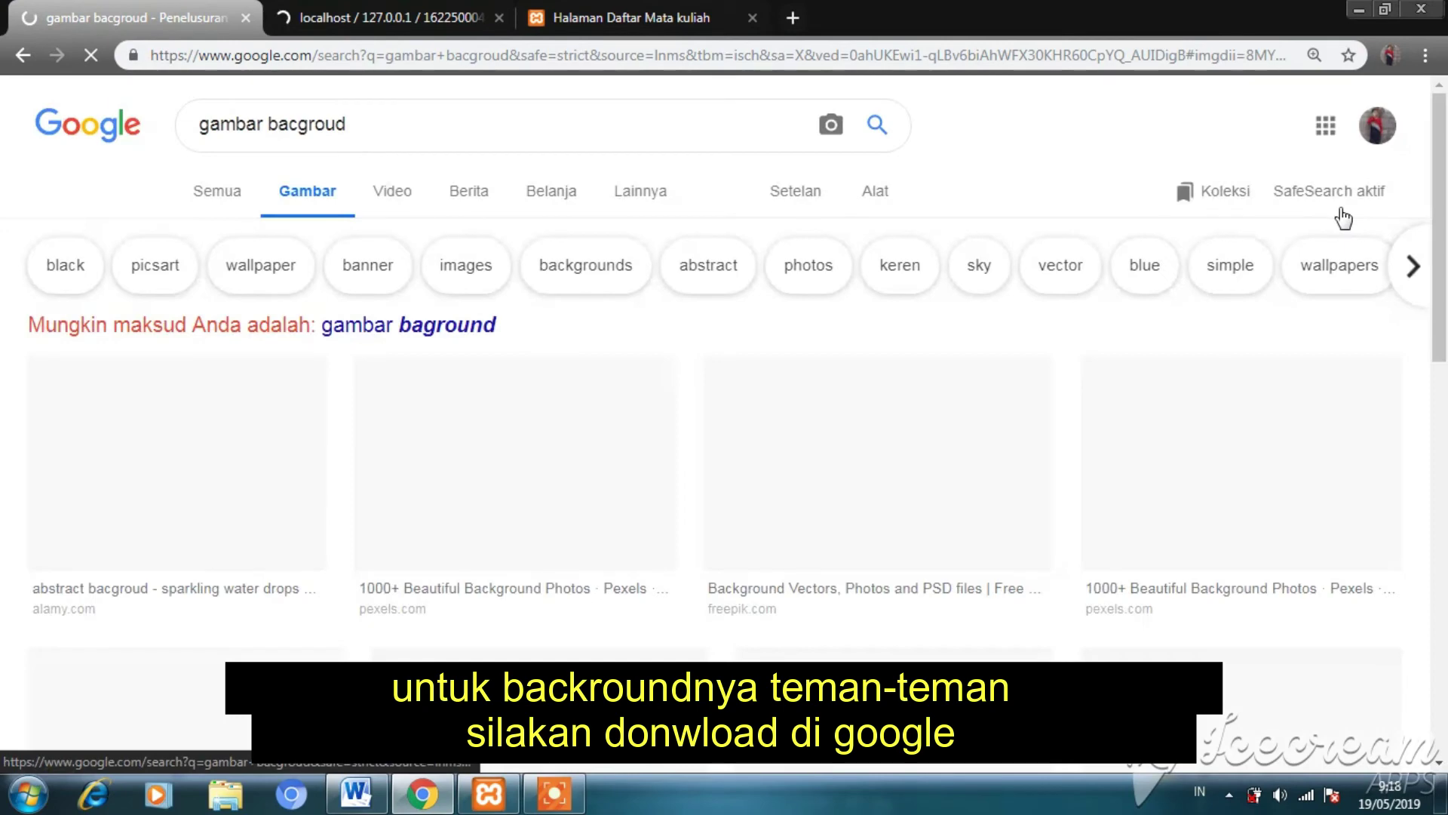
drag(1440, 113, 1442, 355)
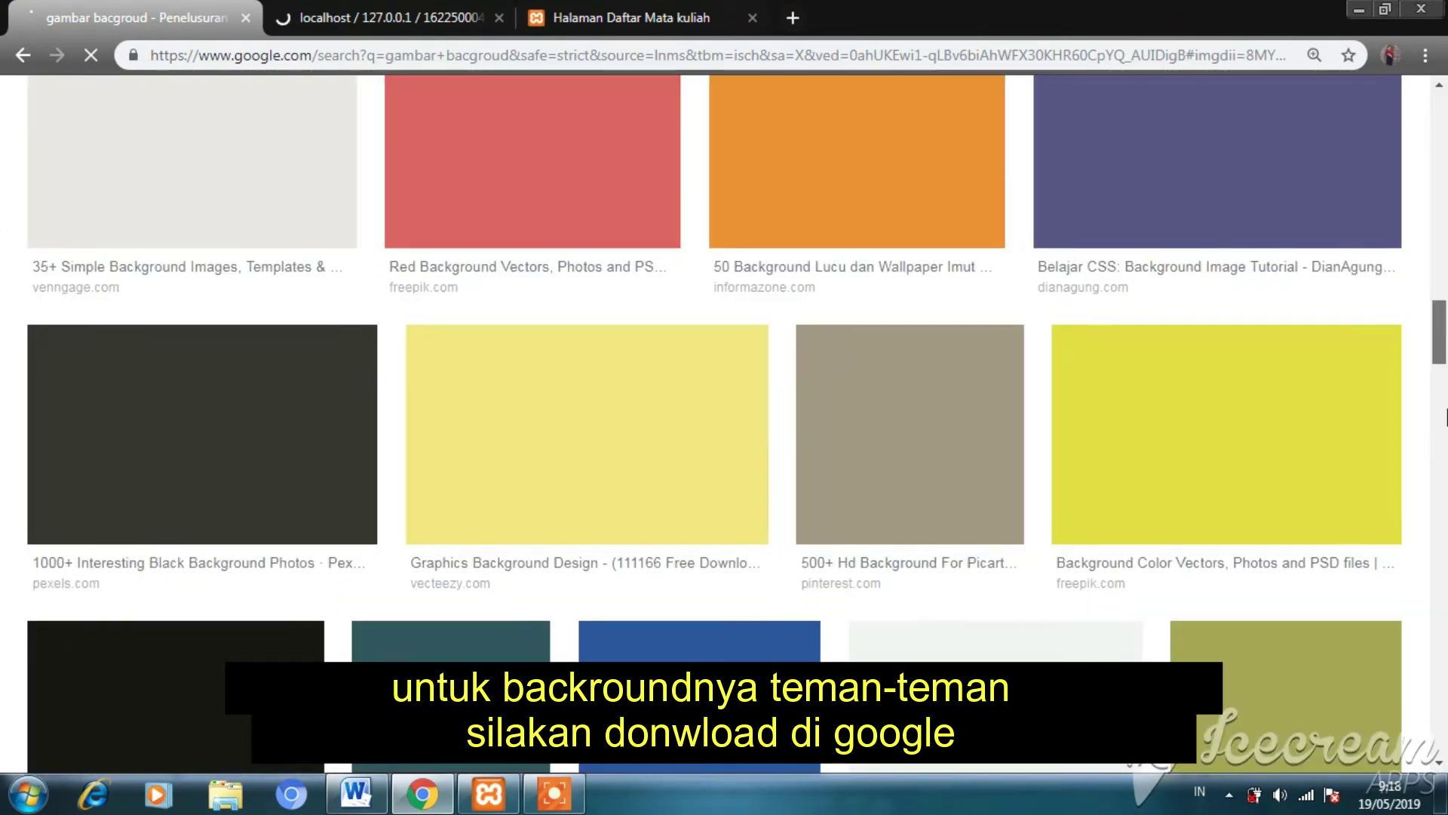
drag(1443, 369, 1442, 486)
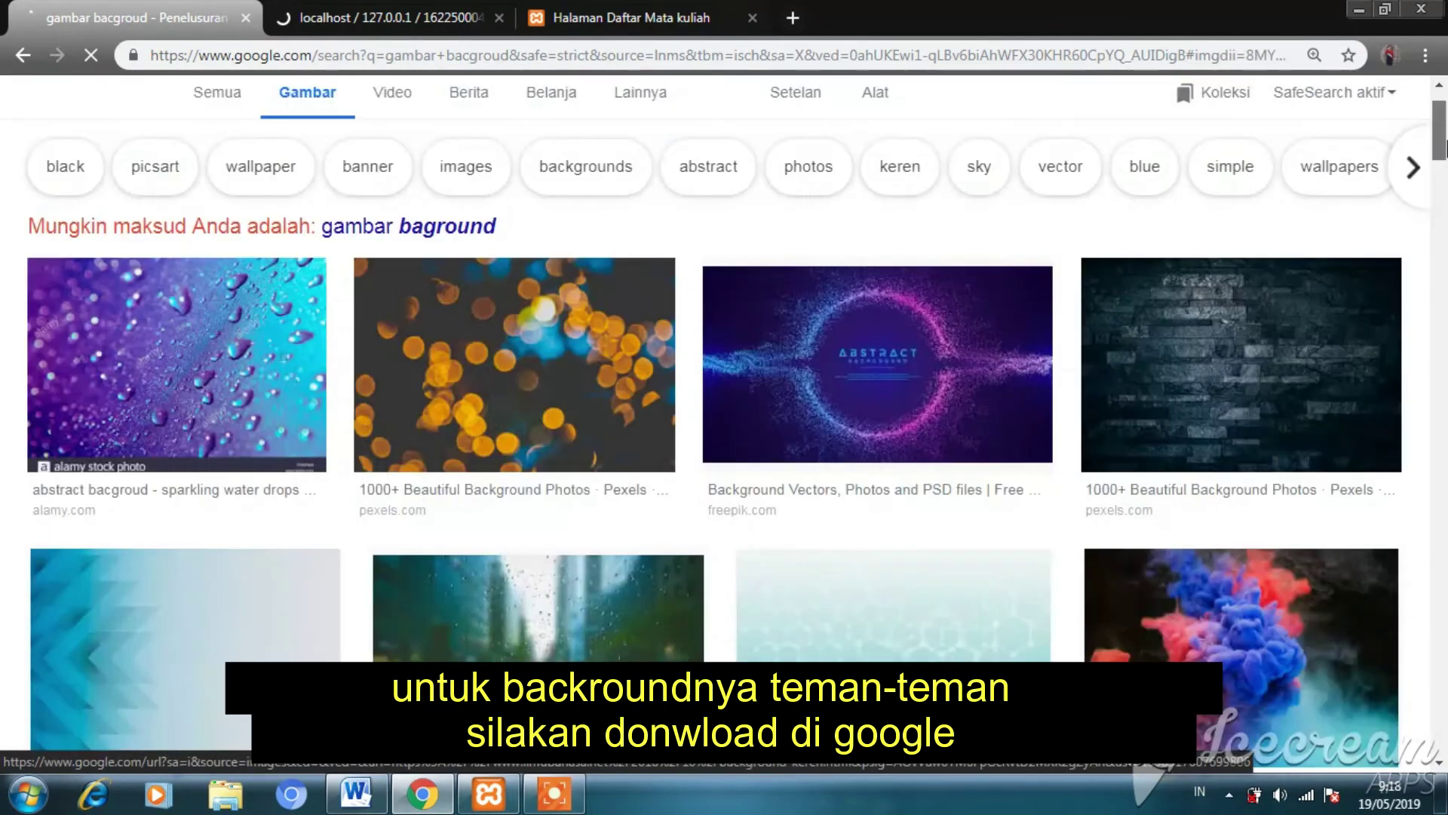
drag(1443, 147, 1443, 438)
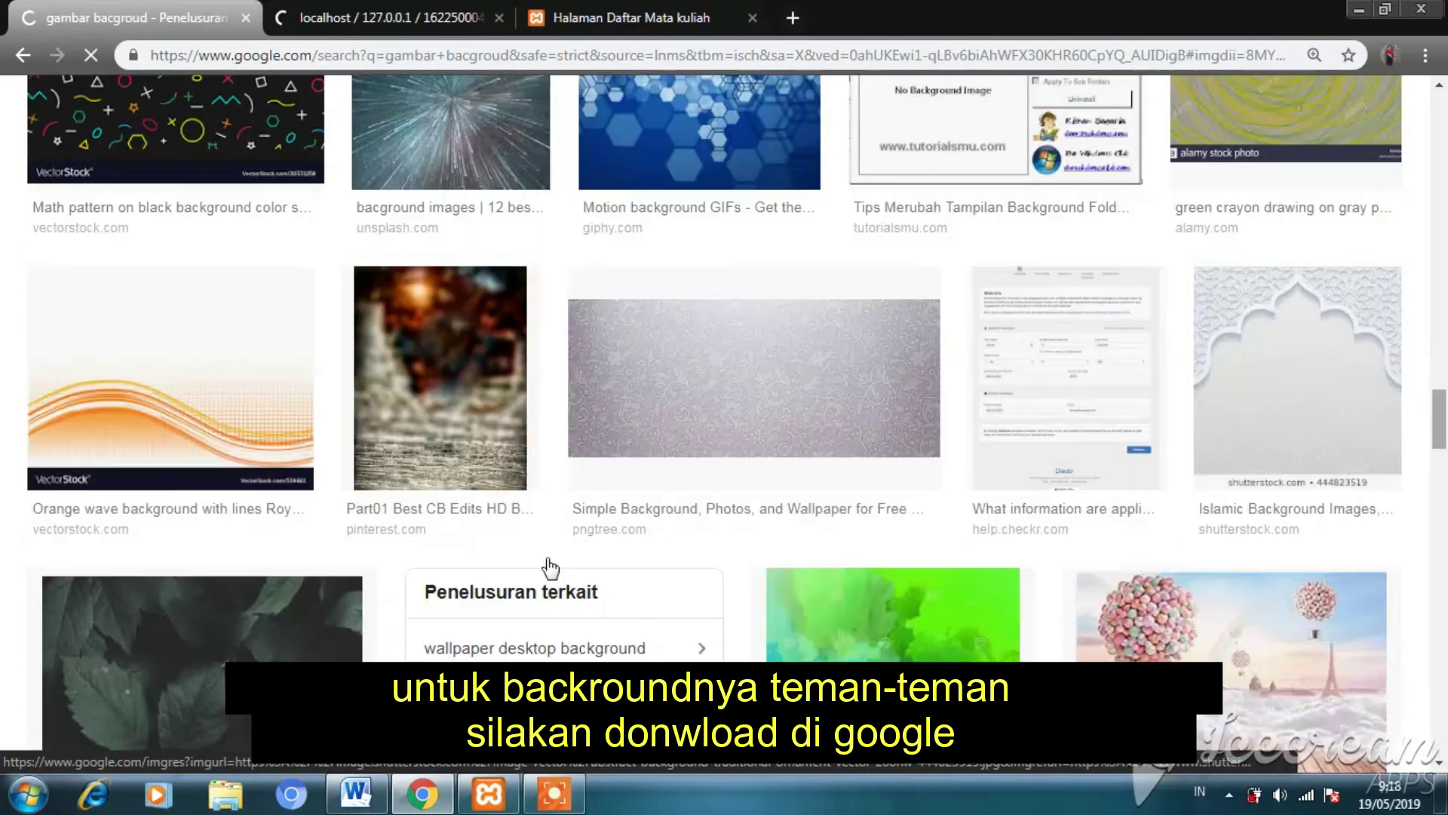
Return to Word, fill the WELCOME WordArt with background keren 3 and reduce it to about 4.8 cm high and 14.9 cm wide
click(352, 790)
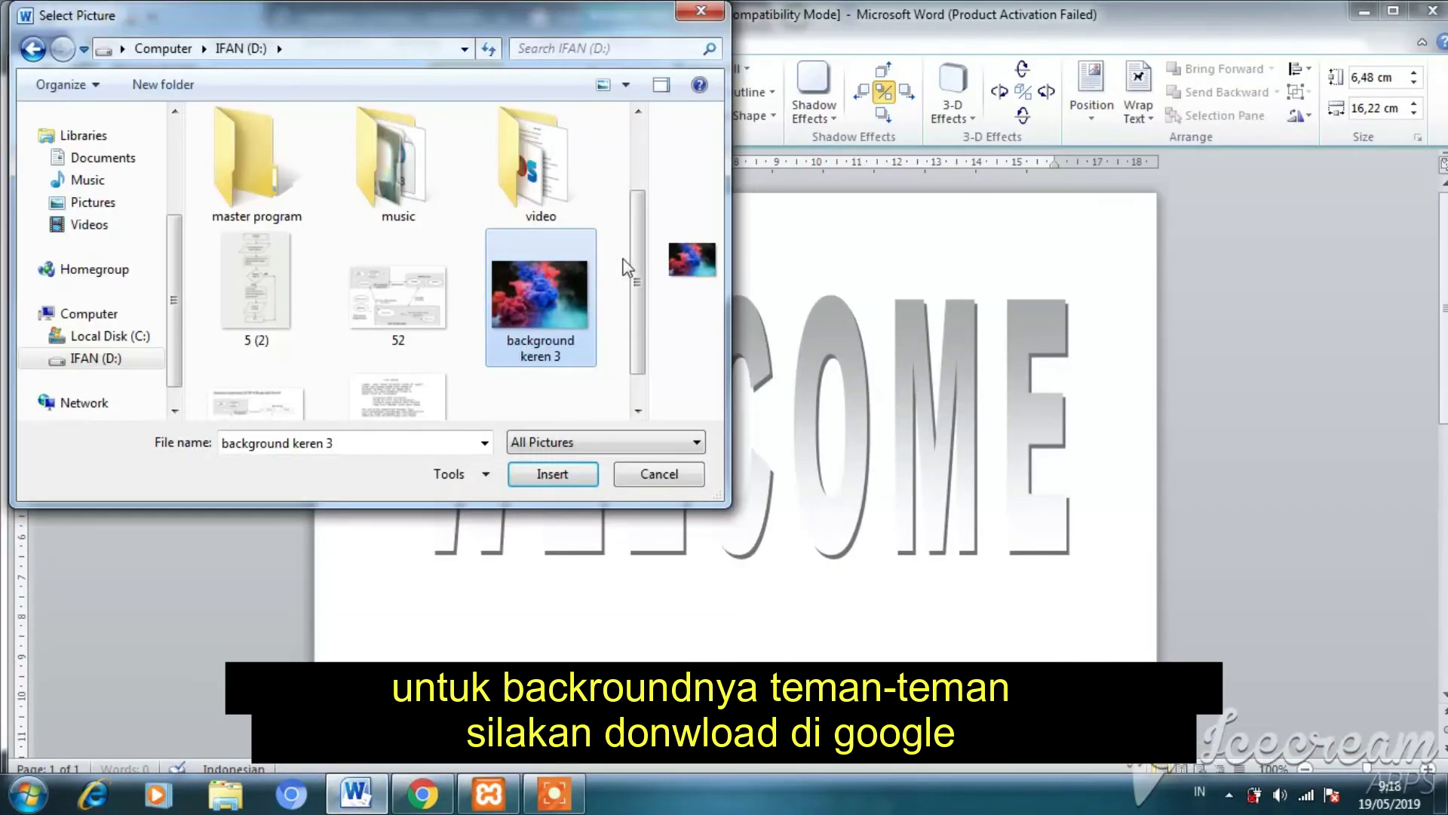
double_click(546, 278)
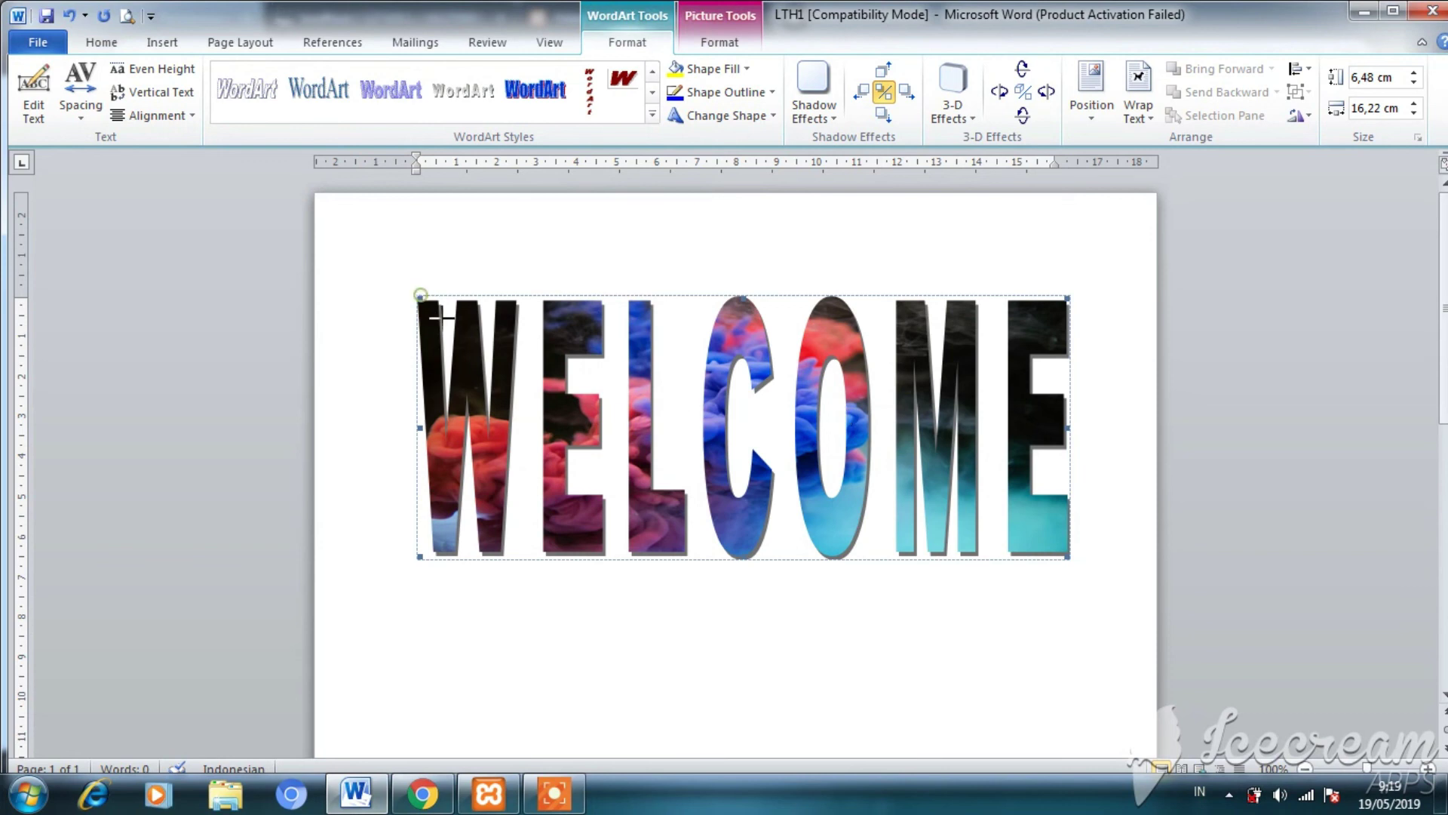
key(ctrl+y)
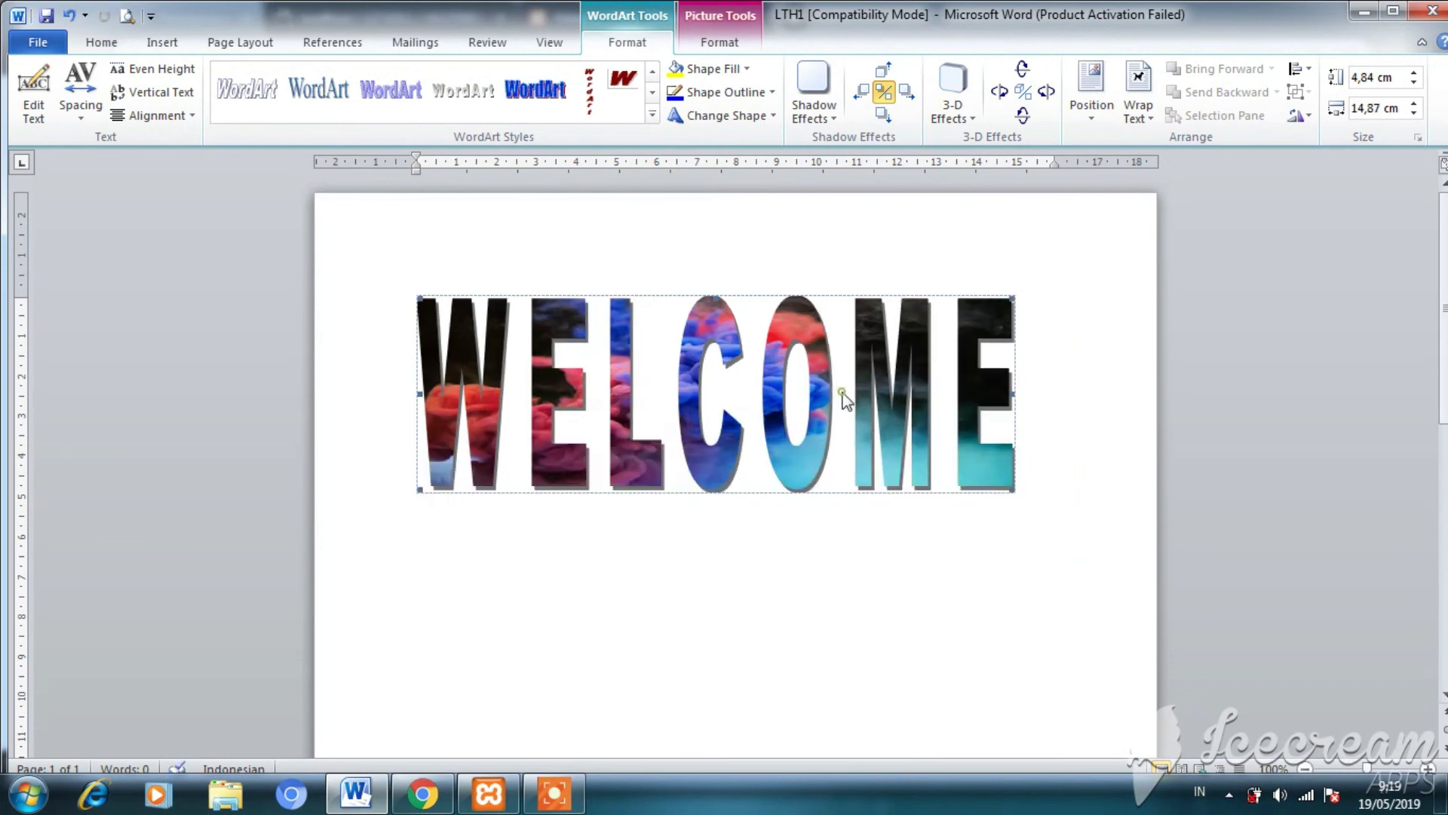